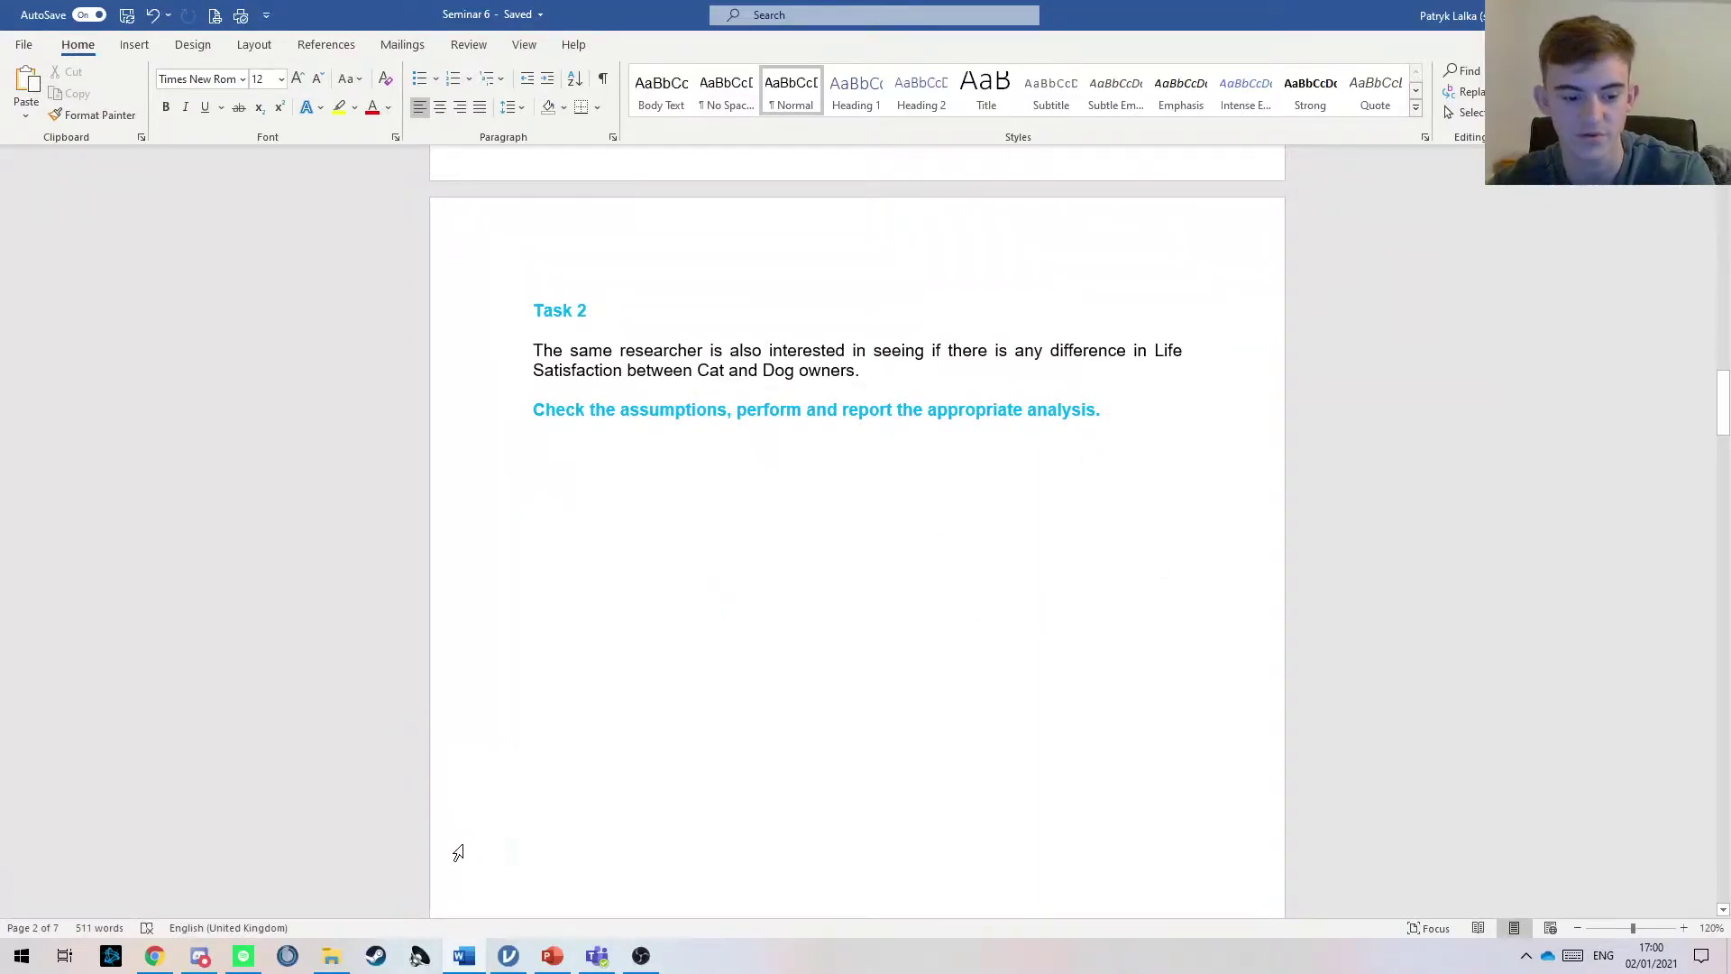
Step: Switch from the Task 2 brief in Word to the Pet_Data_v2 dataset in jamovi
{"action": "left_click", "coordinate": [509, 956]}
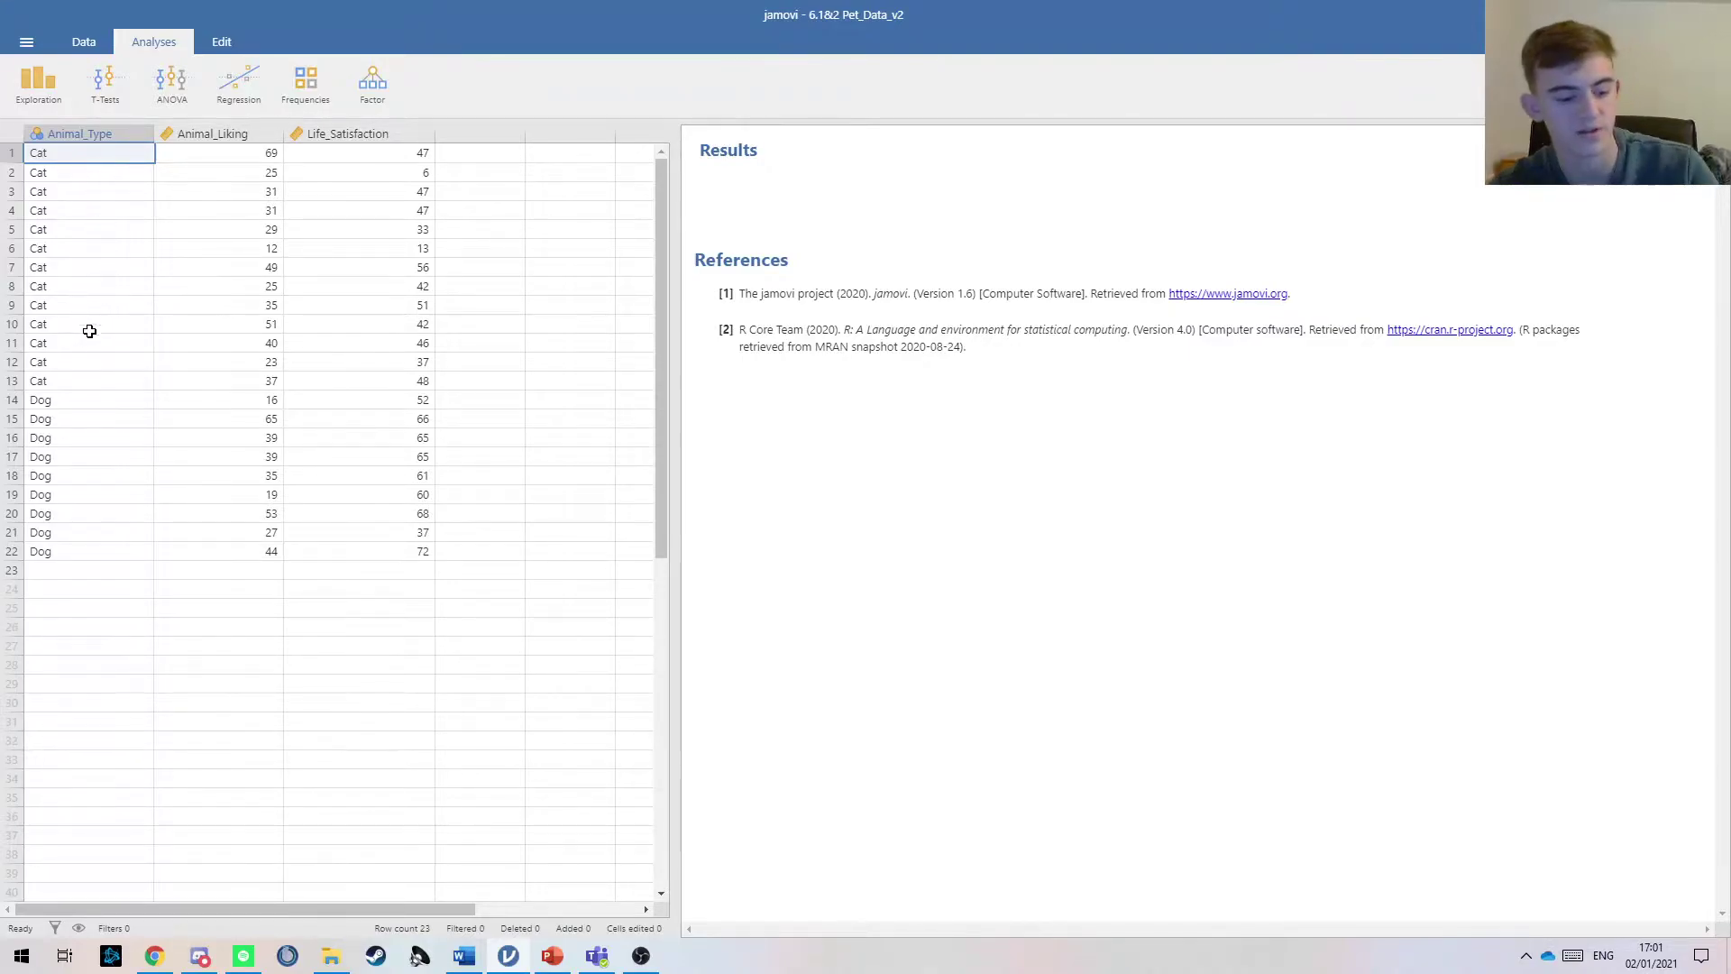
{"action": "left_click", "coordinate": [86, 387], "text": "shift"}
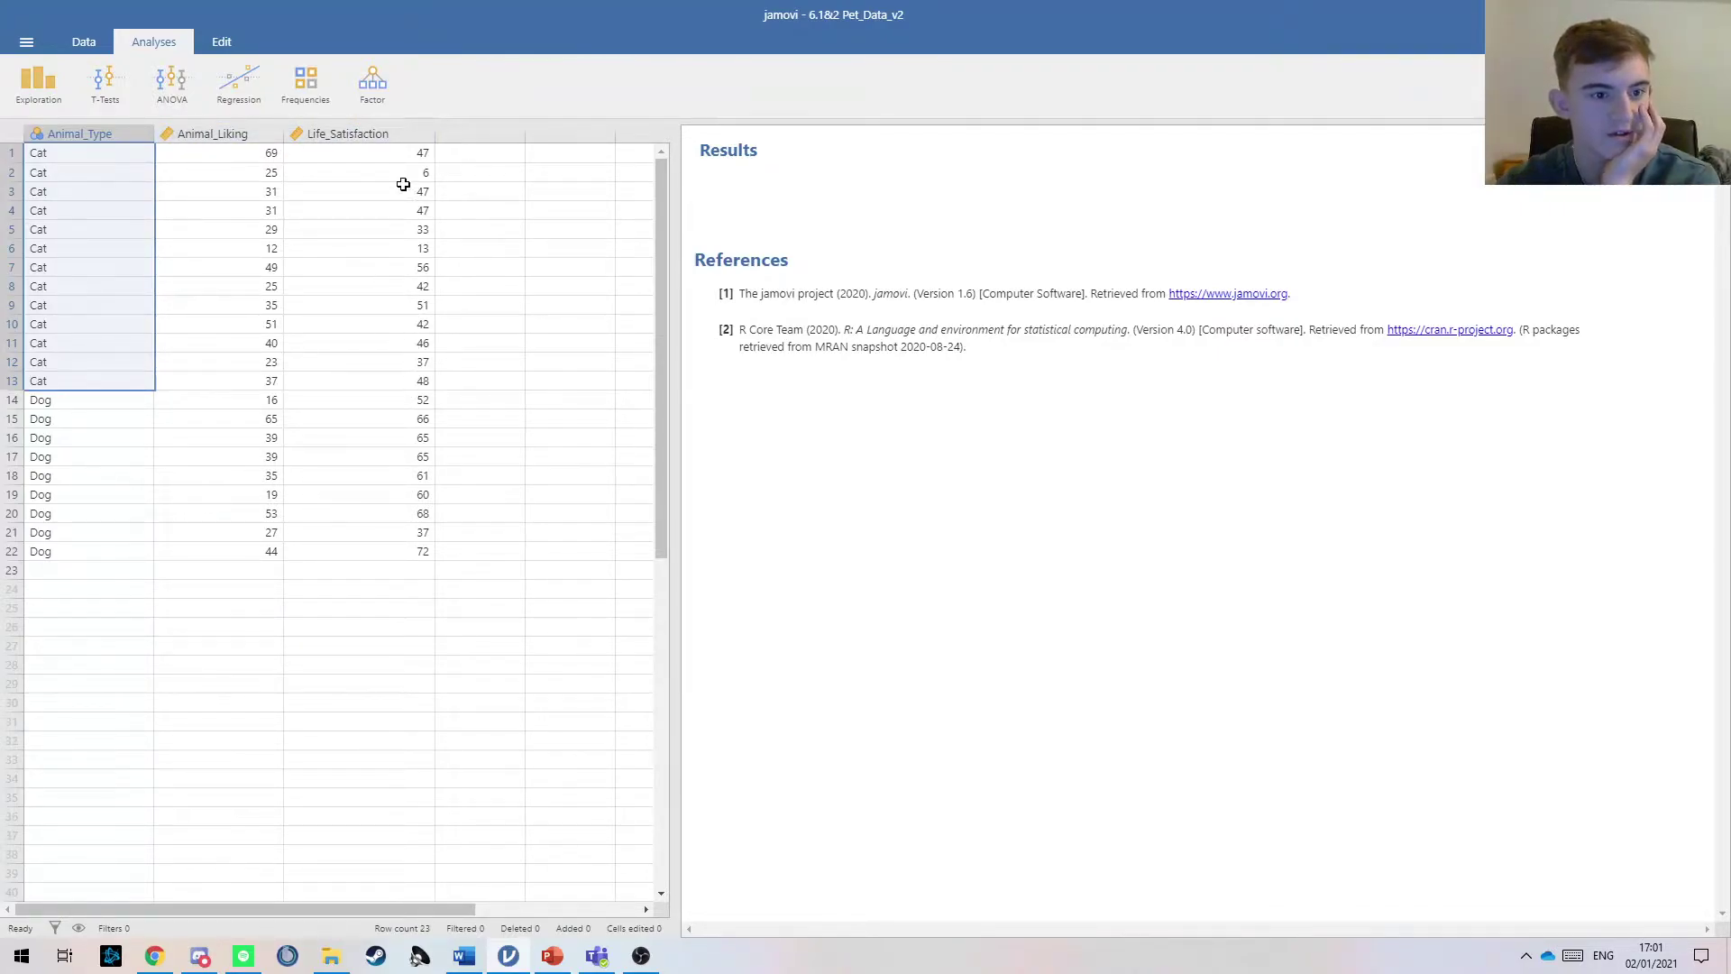
{"action": "left_click", "coordinate": [107, 419]}
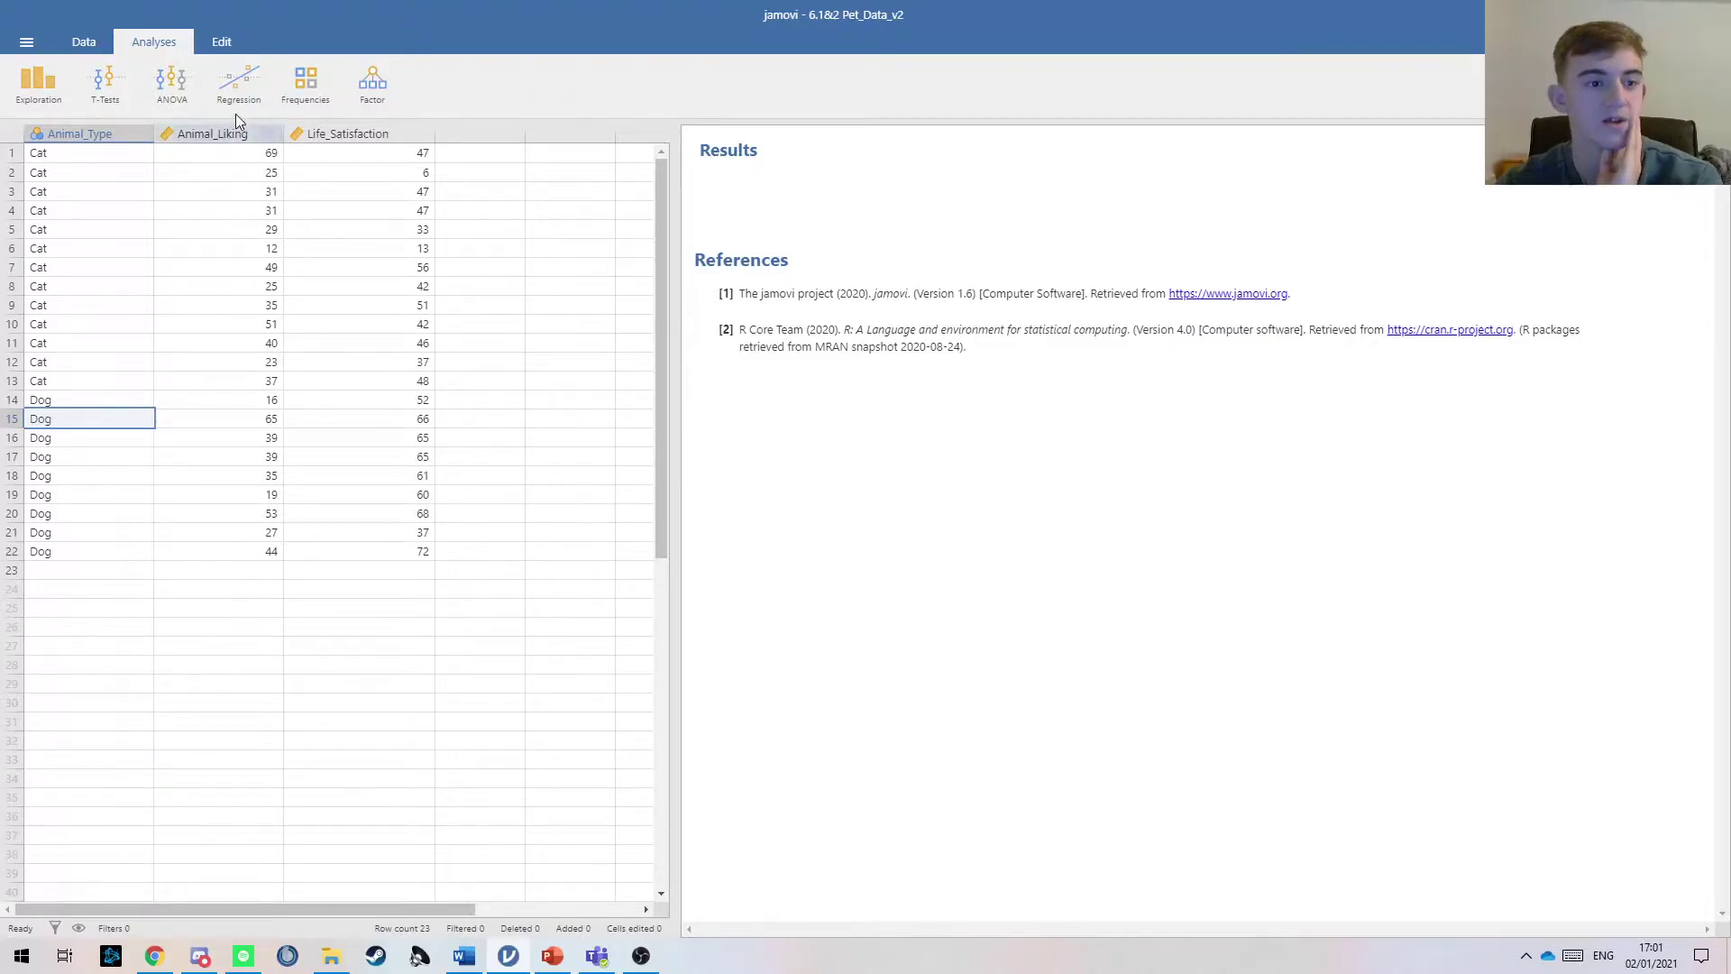
Step: Run an Independent Samples T-Test of Life_Satisfaction grouped by Animal_Type, checking it against the Task 2 brief
{"action": "left_click", "coordinate": [483, 303]}
{"action": "left_click", "coordinate": [118, 96]}
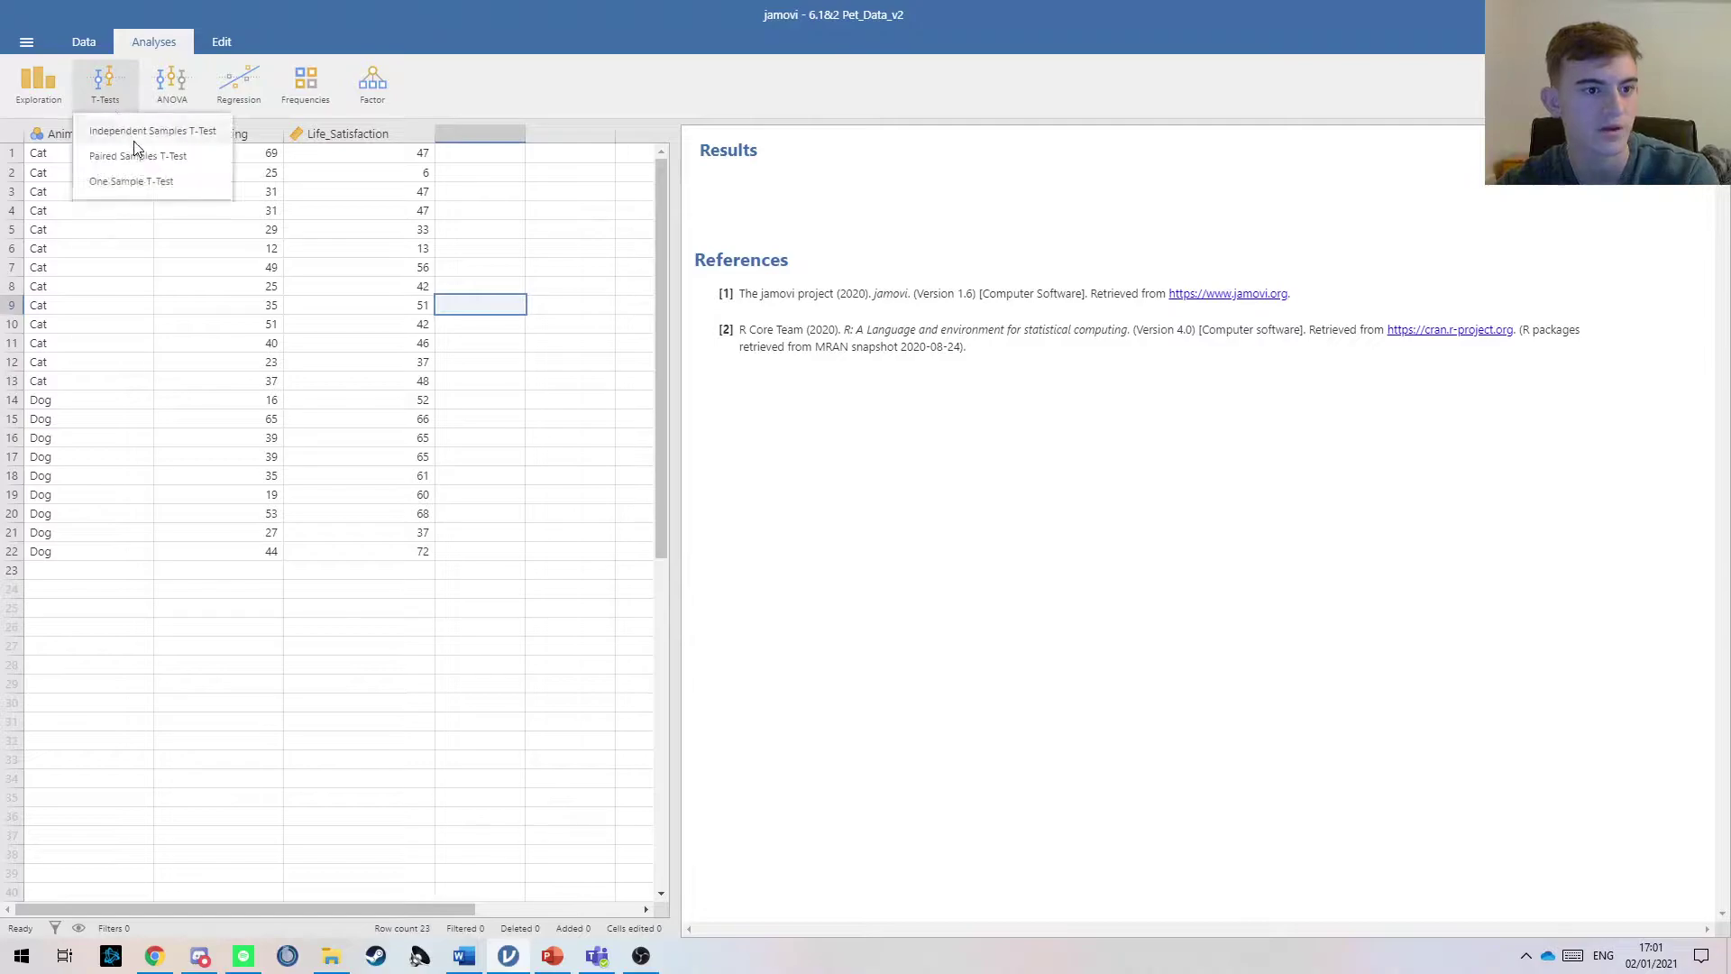
{"action": "left_click", "coordinate": [135, 132]}
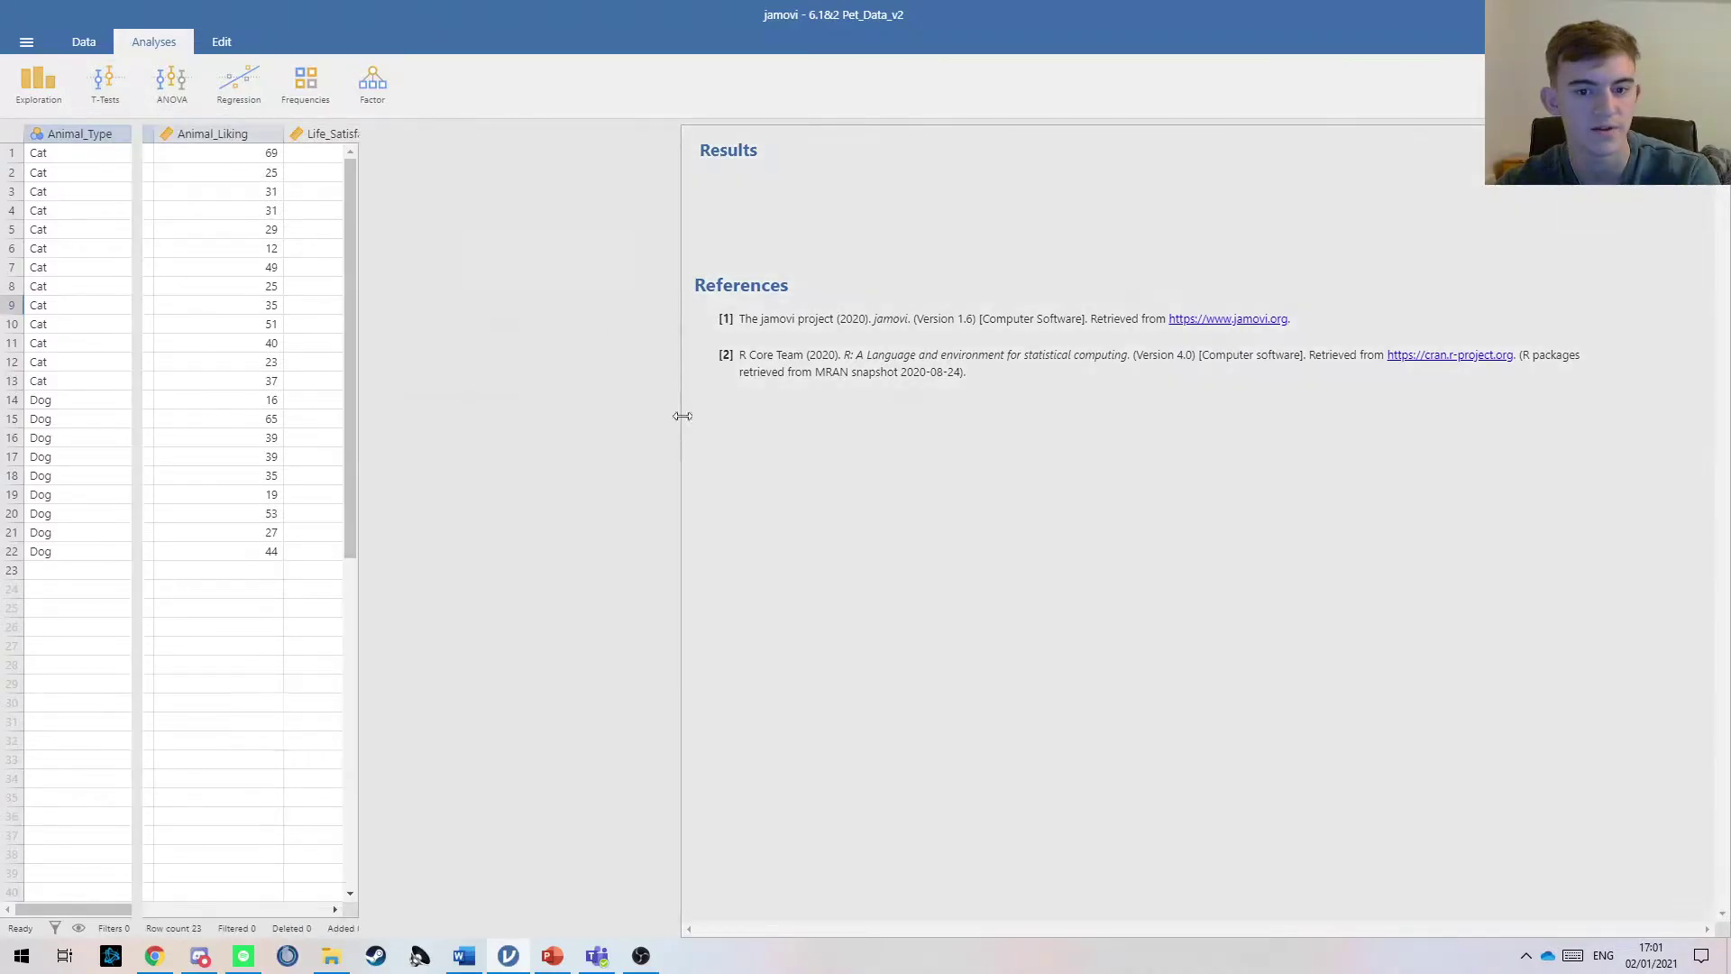
{"action": "left_click", "coordinate": [246, 254]}
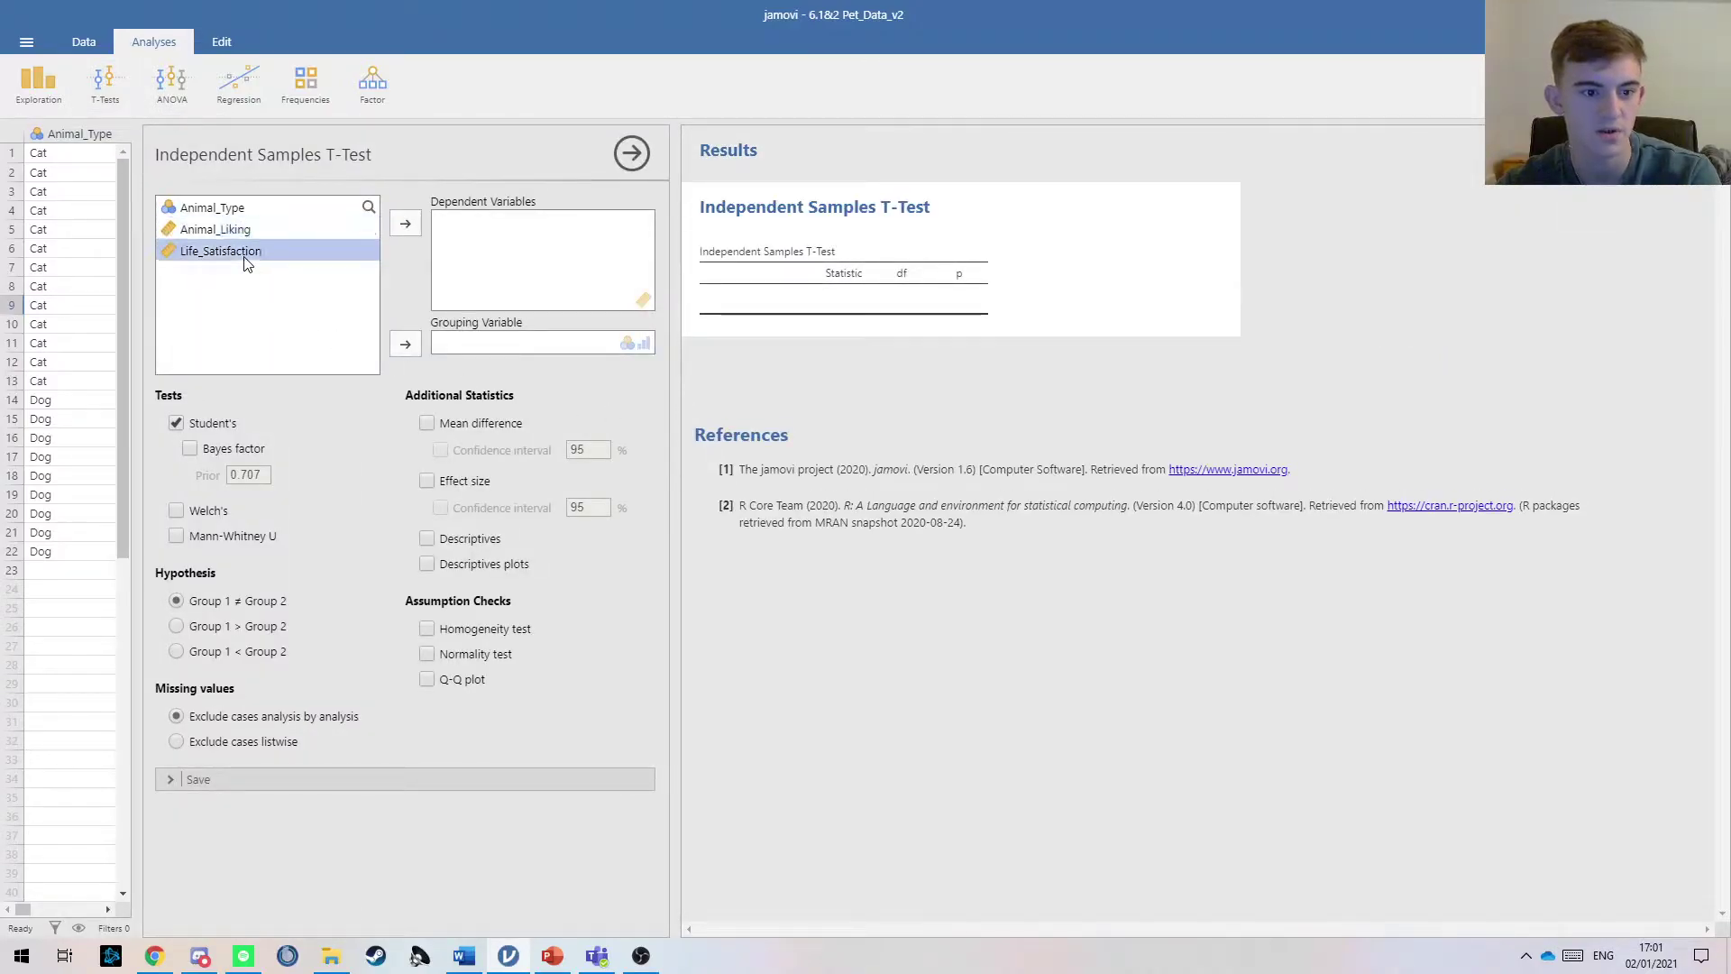
{"action": "left_click", "coordinate": [405, 224]}
{"action": "left_click", "coordinate": [239, 209]}
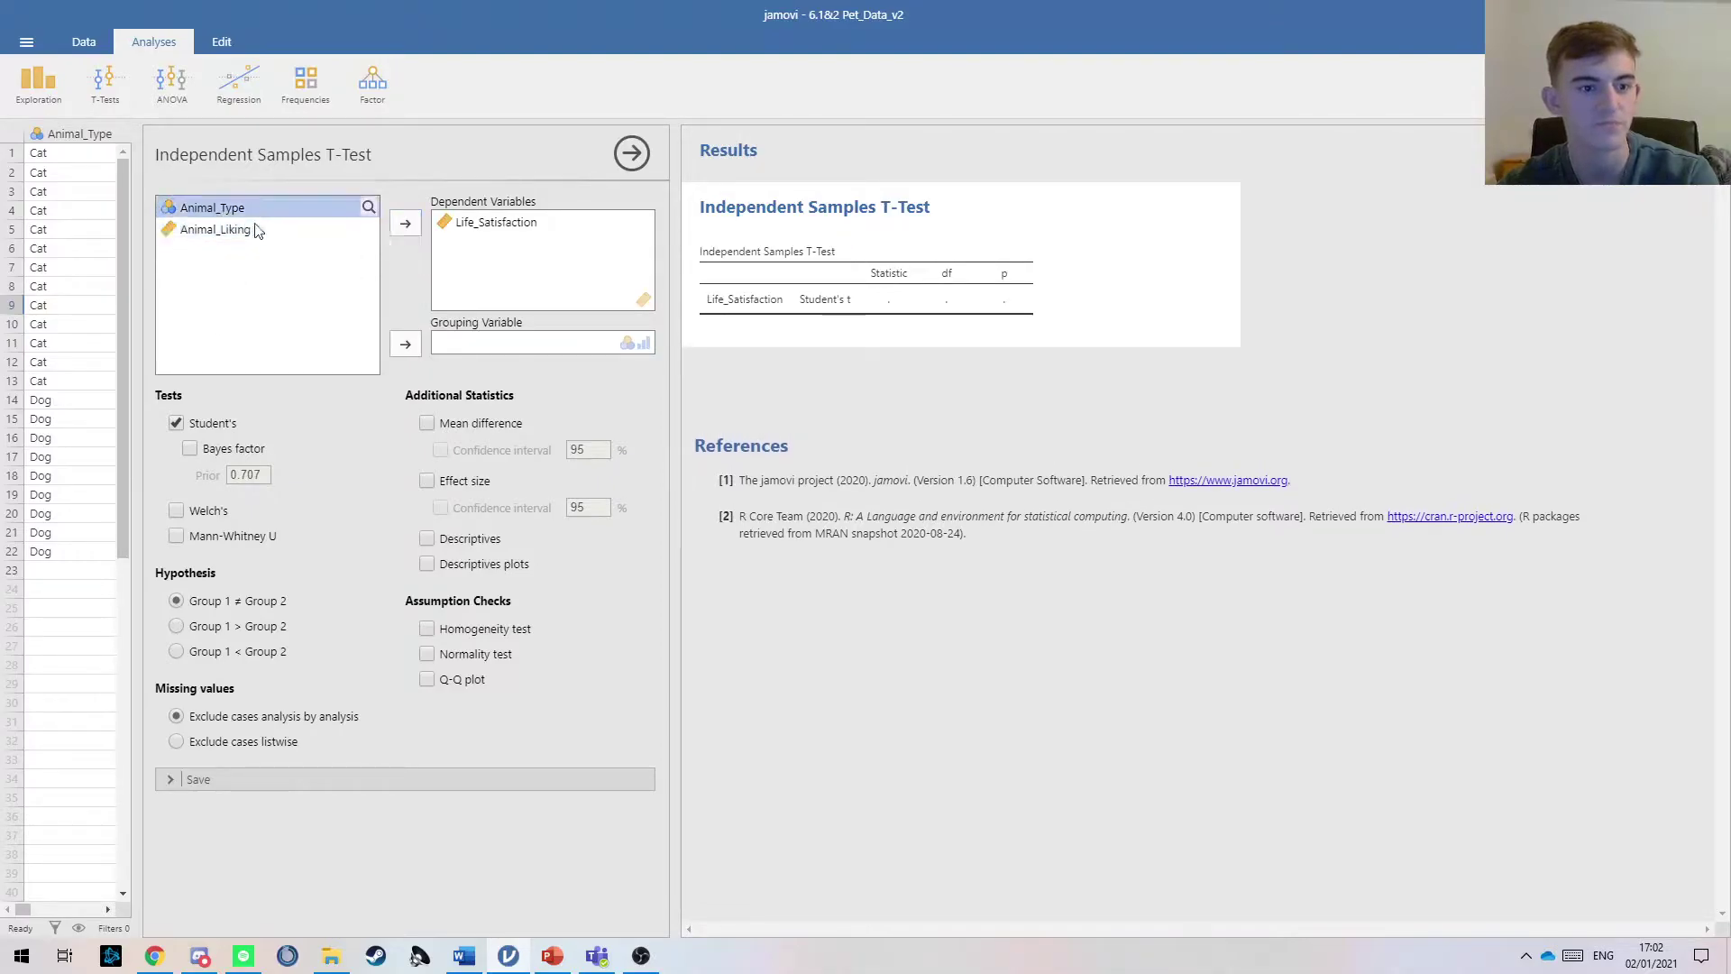
{"action": "left_click", "coordinate": [402, 341]}
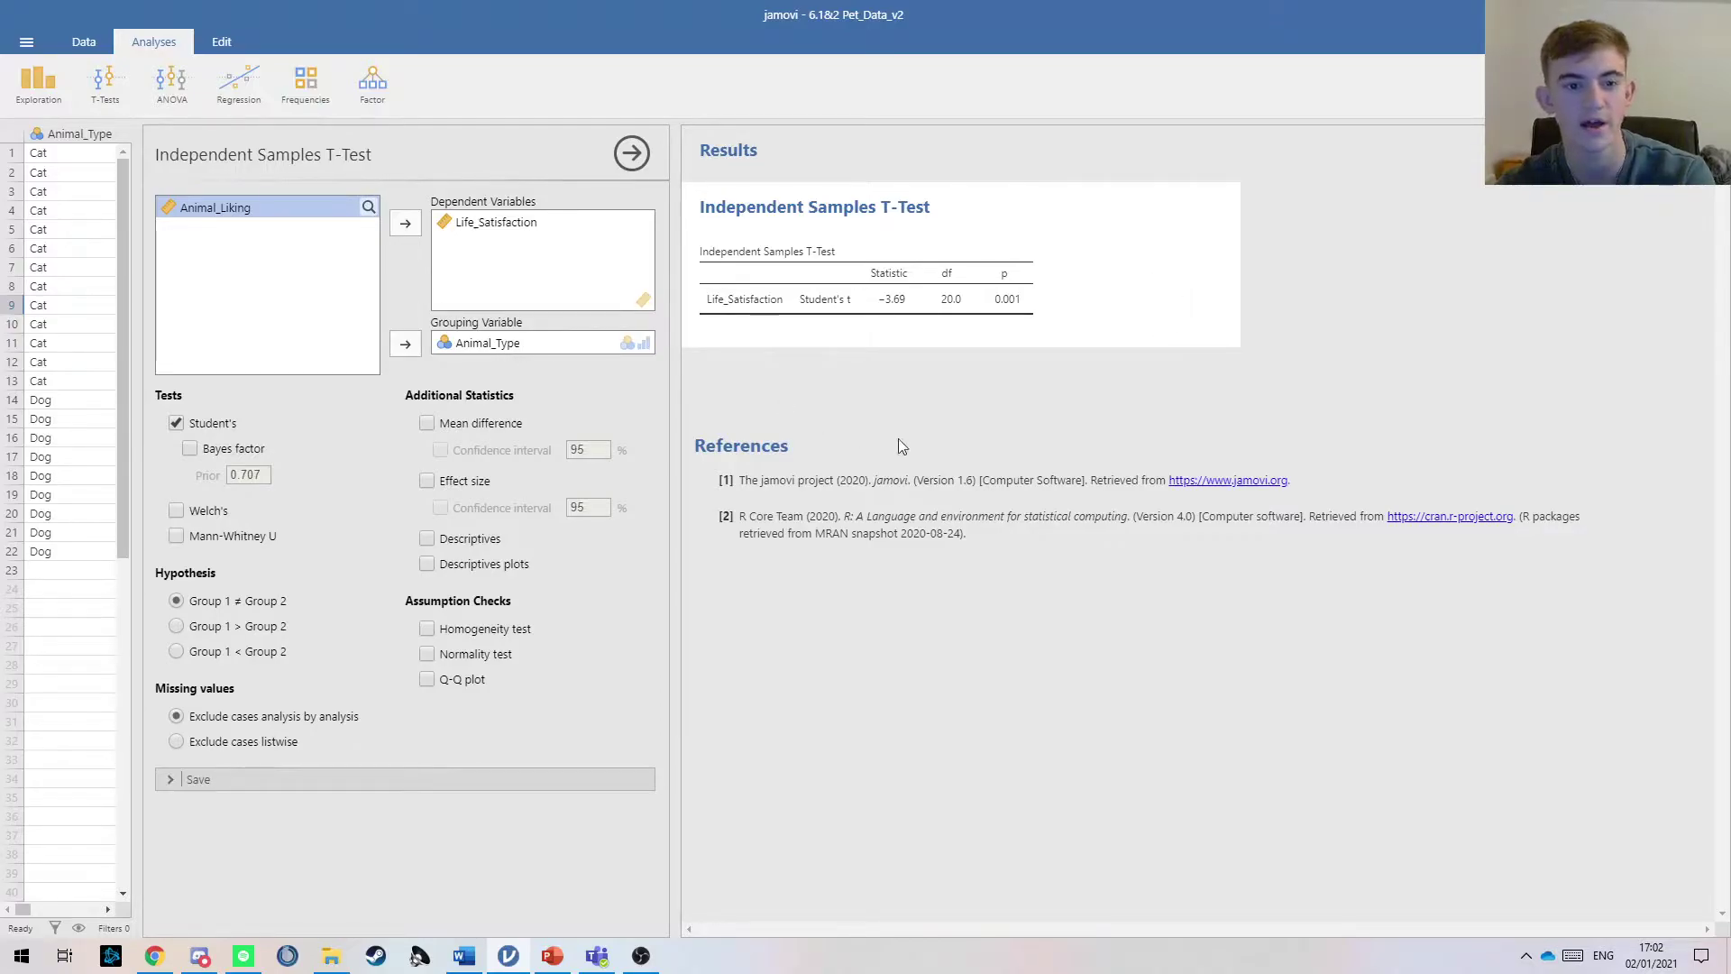
{"action": "left_click", "coordinate": [482, 966]}
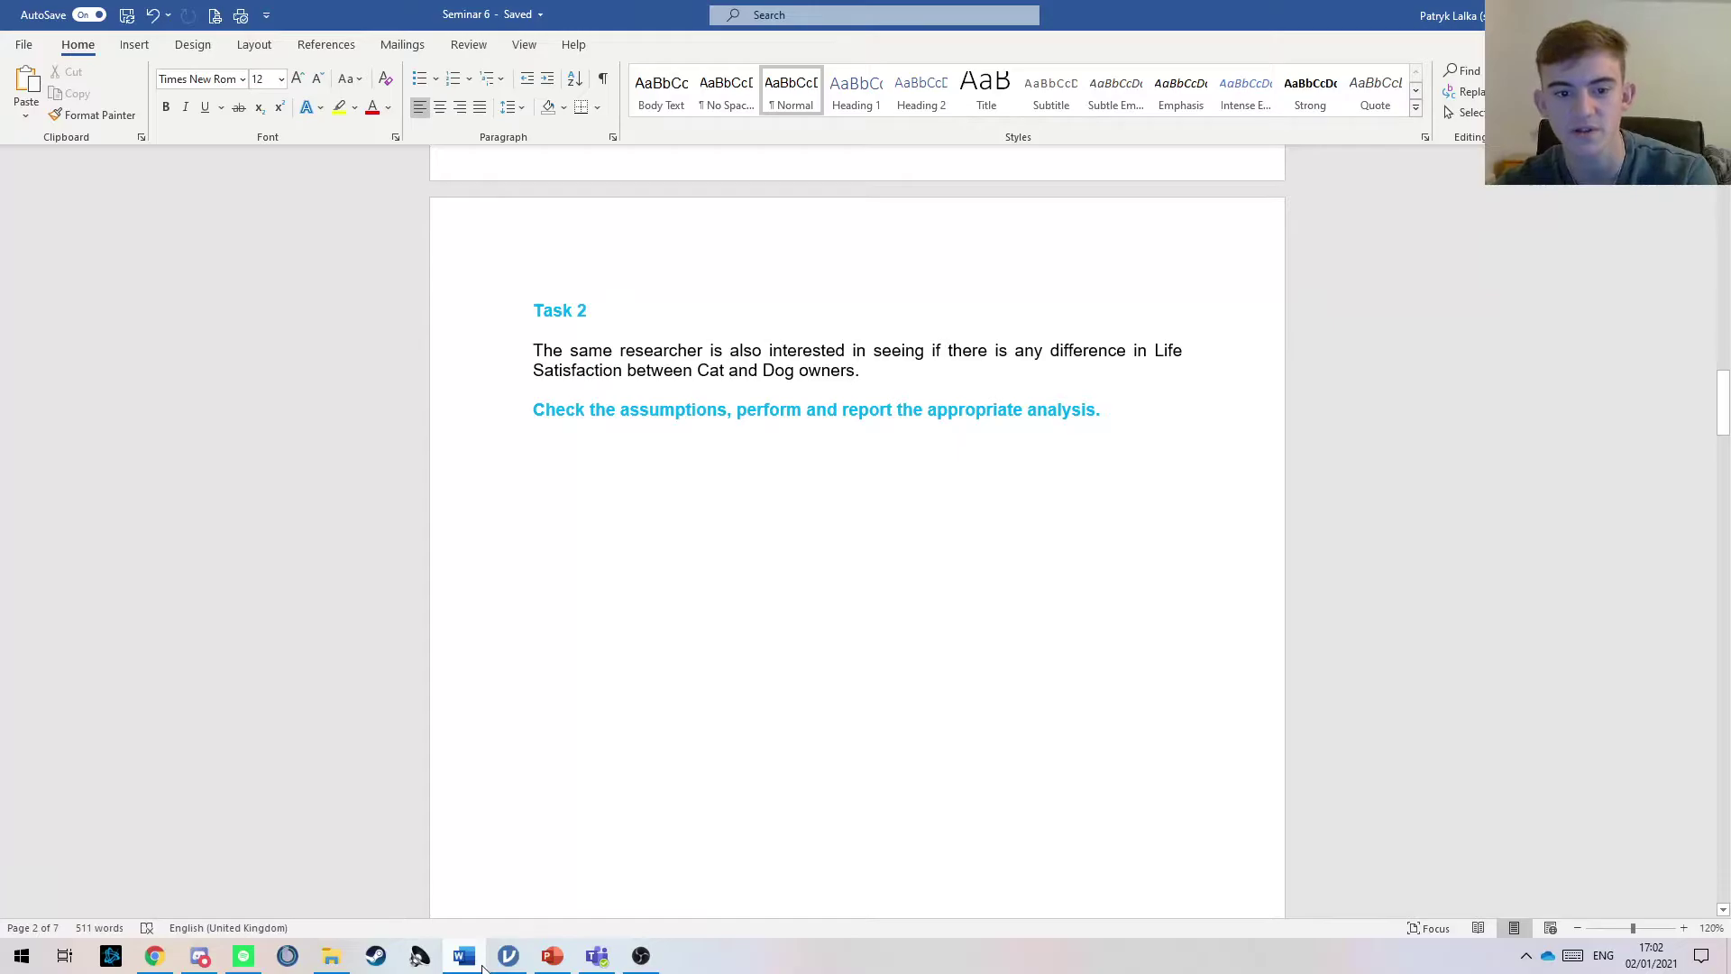
{"action": "left_click", "coordinate": [475, 964]}
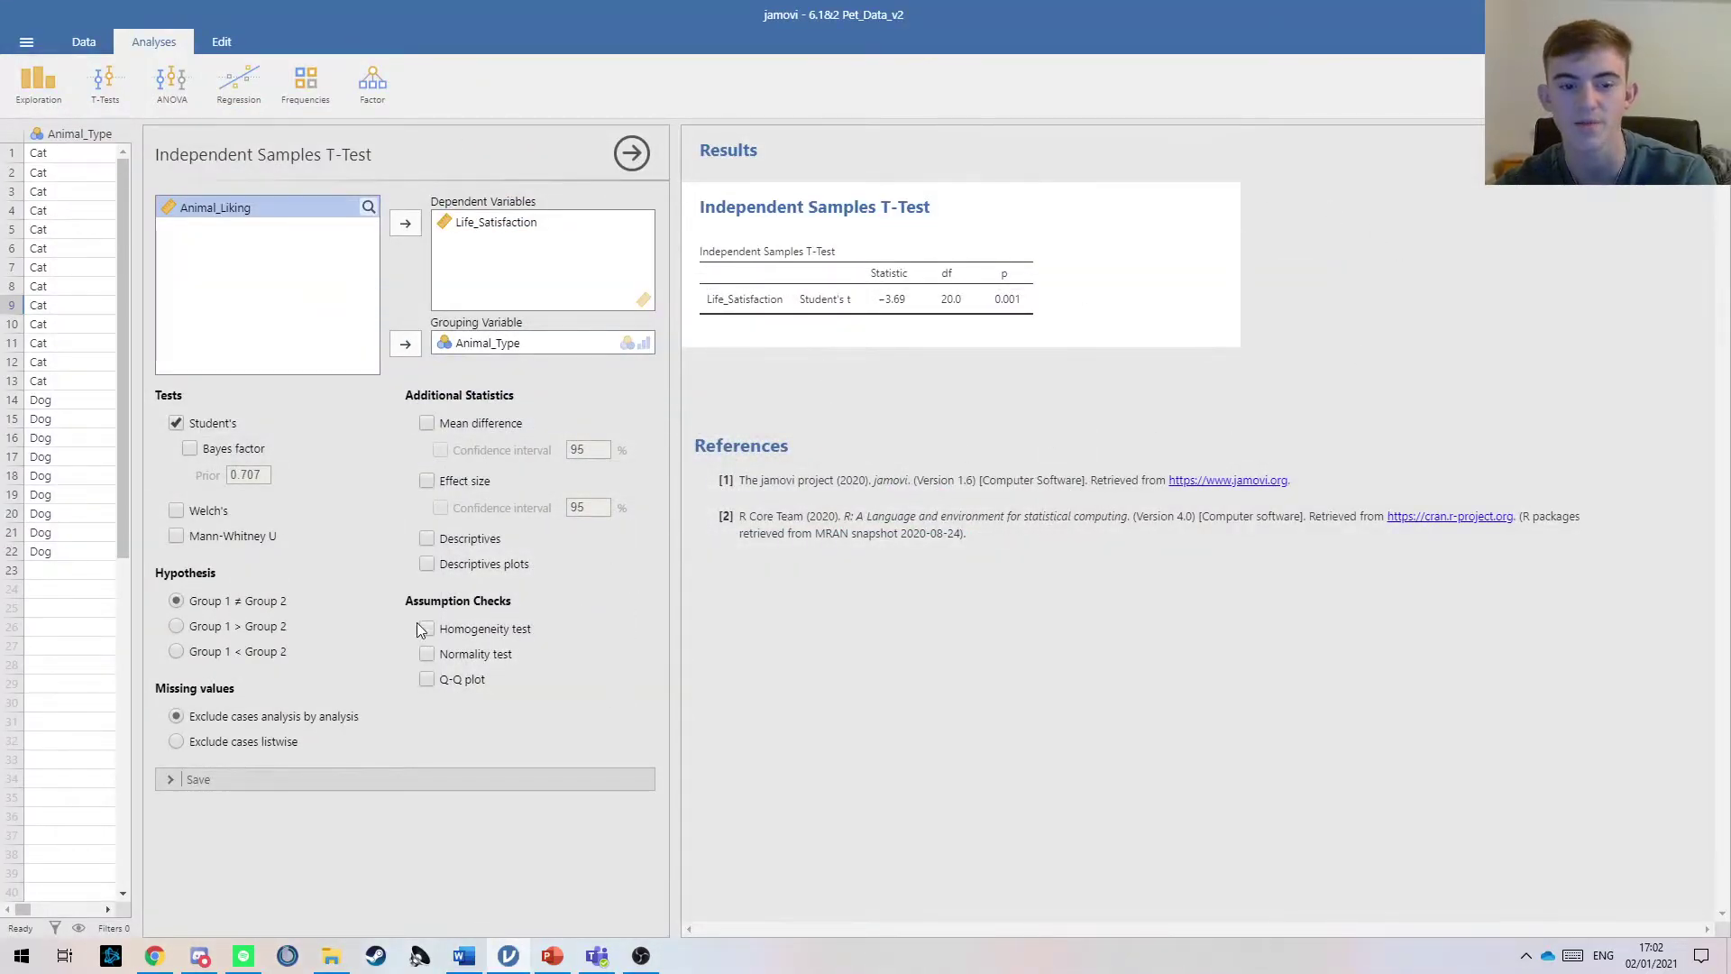
Step: Add Levene's homogeneity test (F 0.803) and Shapiro-Wilk normality test (W 0.825) to the t-test
{"action": "left_click", "coordinate": [427, 629]}
{"action": "left_click", "coordinate": [427, 654]}
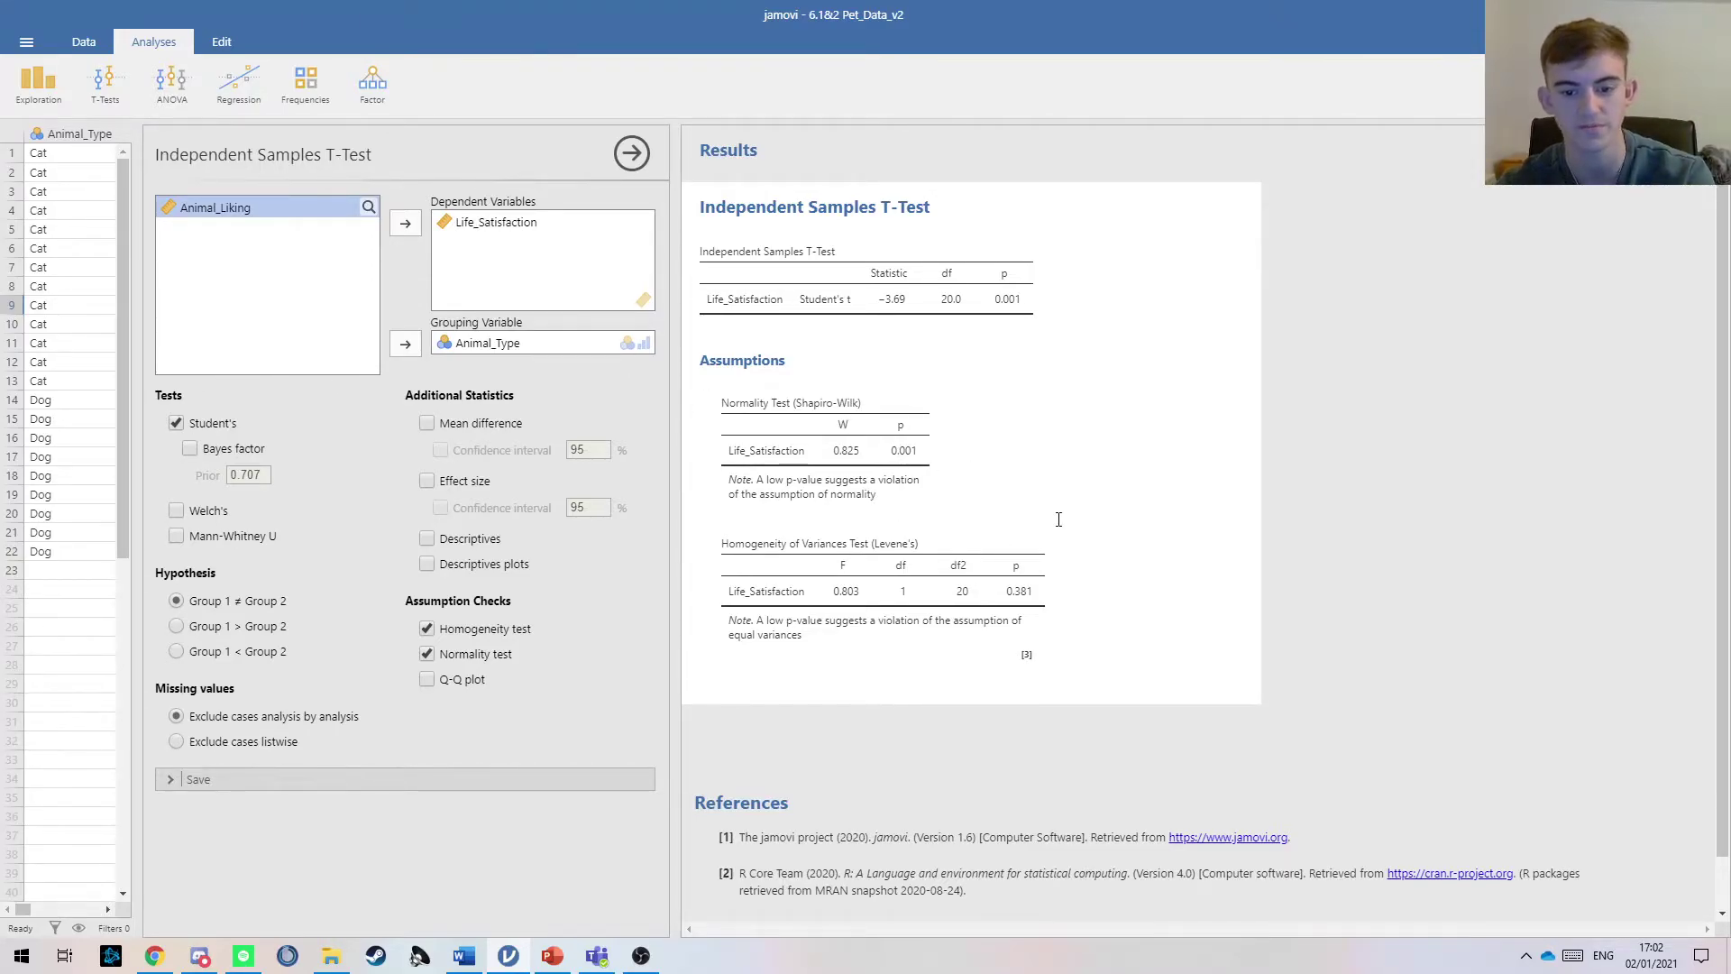
{"action": "left_click", "coordinate": [1190, 645]}
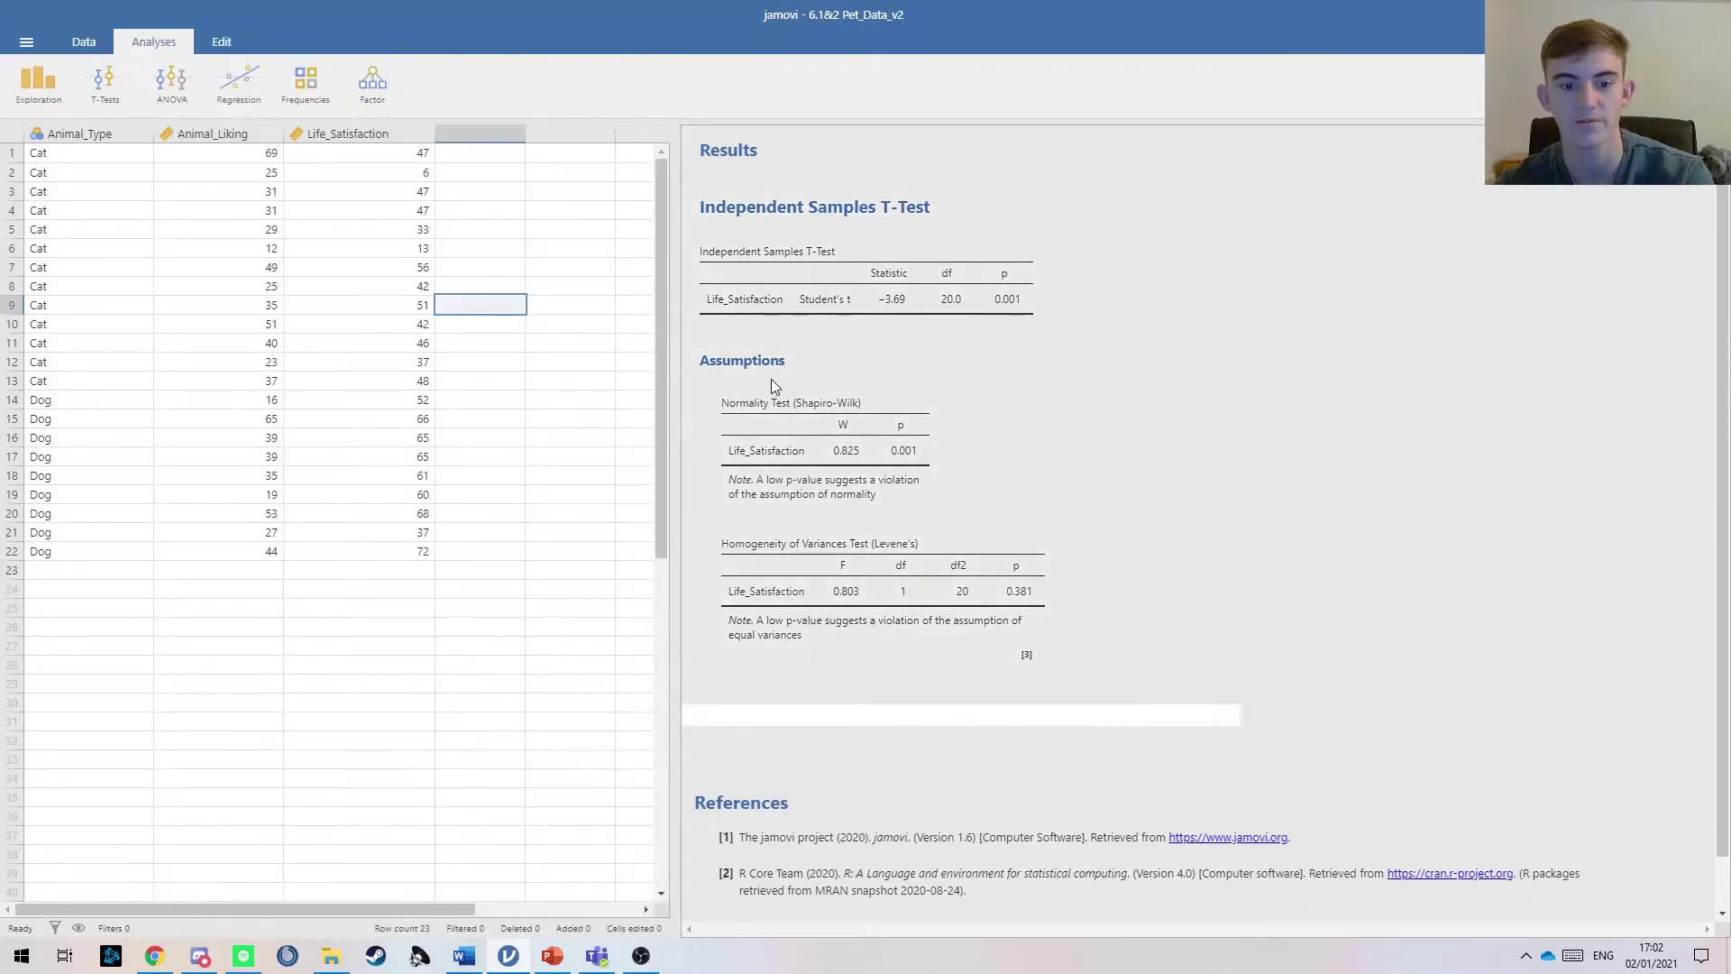
{"action": "left_click", "coordinate": [830, 422]}
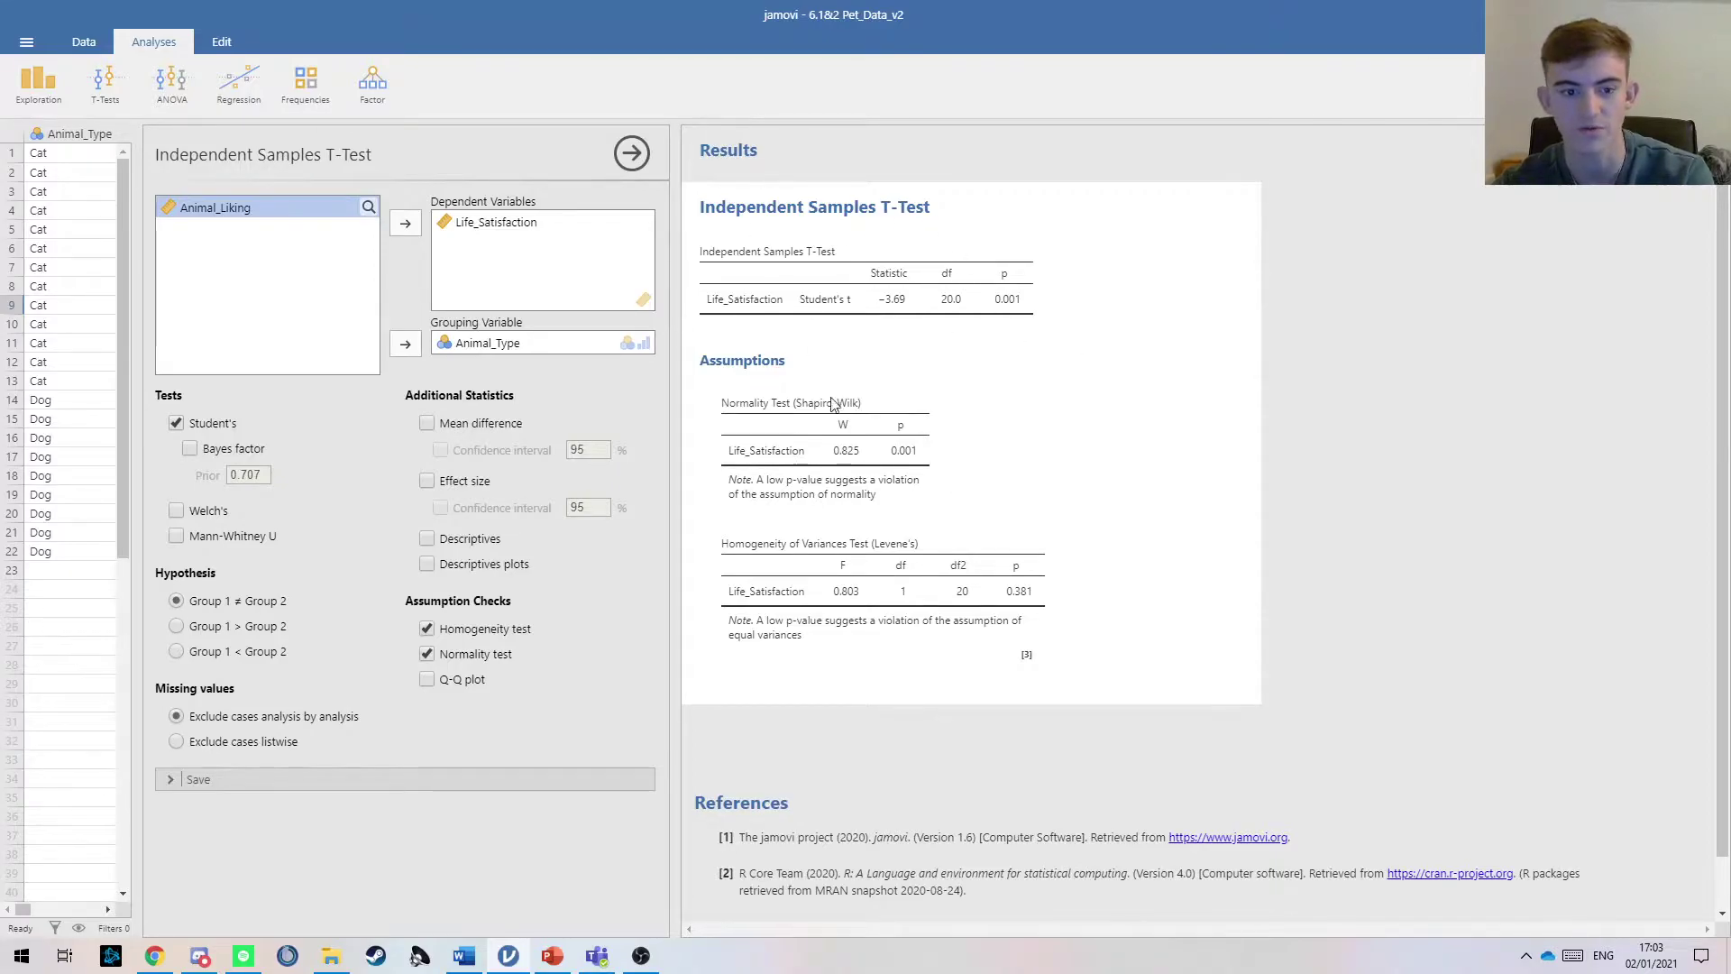
Step: Replace Student's t with a Mann-Whitney U test (U = 10.5, p = 0.001), restoring the normality check
{"action": "left_click", "coordinate": [427, 629]}
{"action": "left_click", "coordinate": [427, 654]}
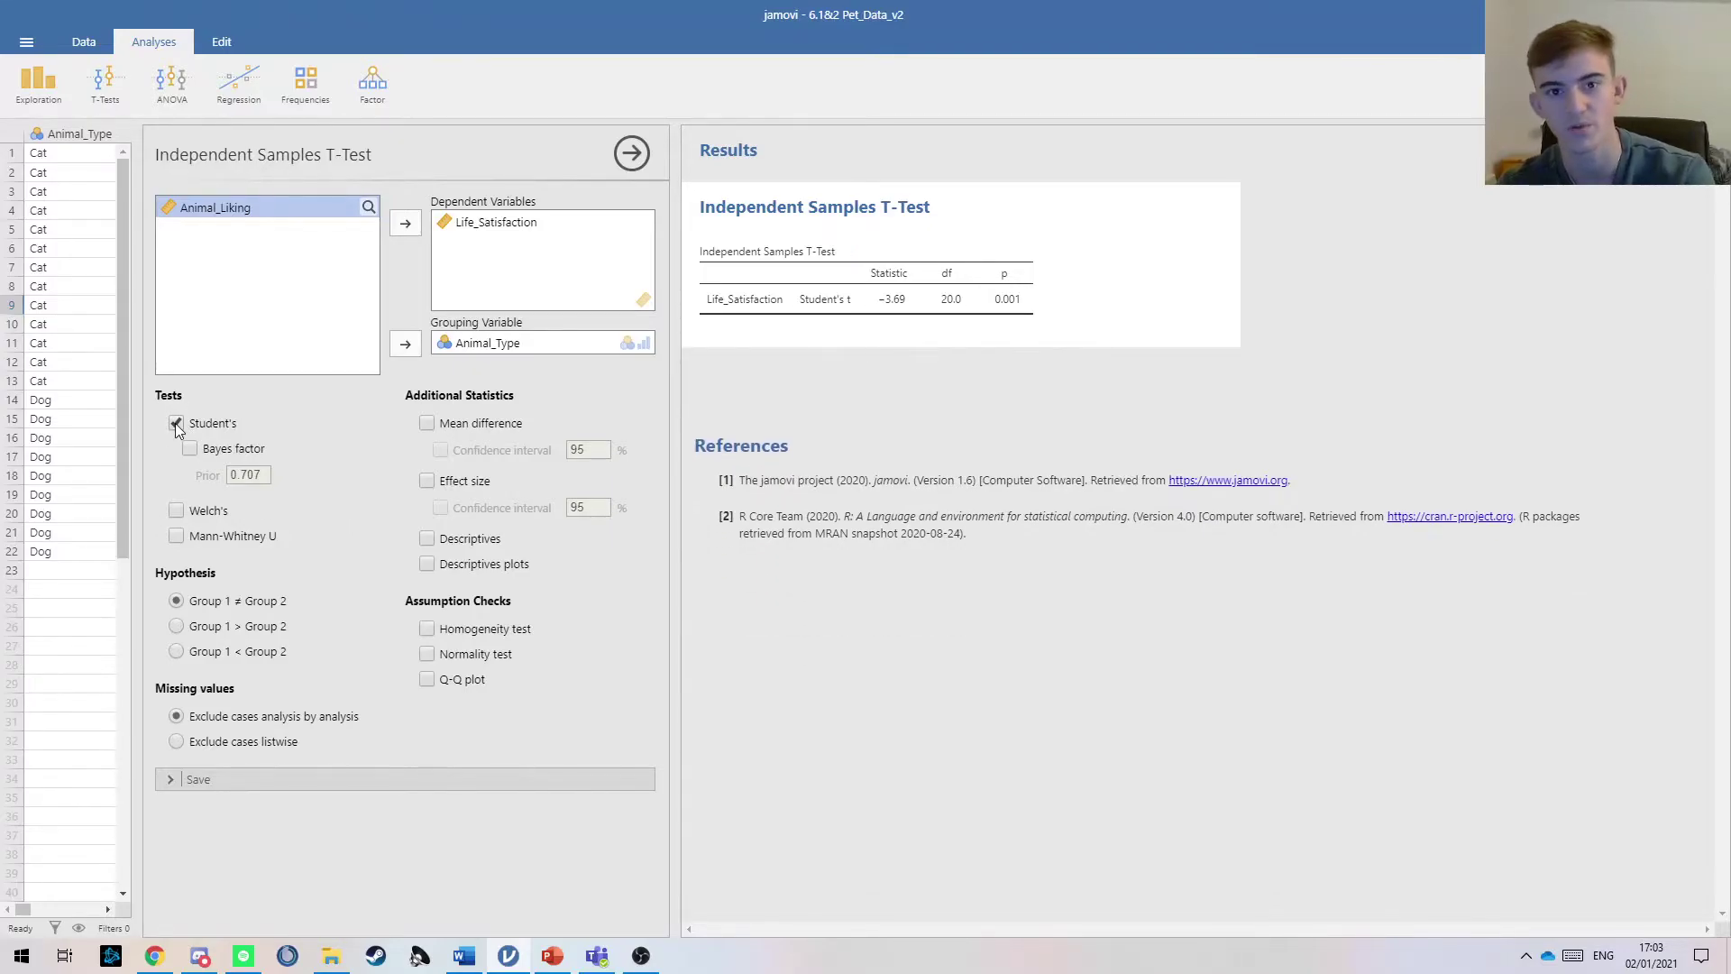
{"action": "left_click", "coordinate": [175, 424]}
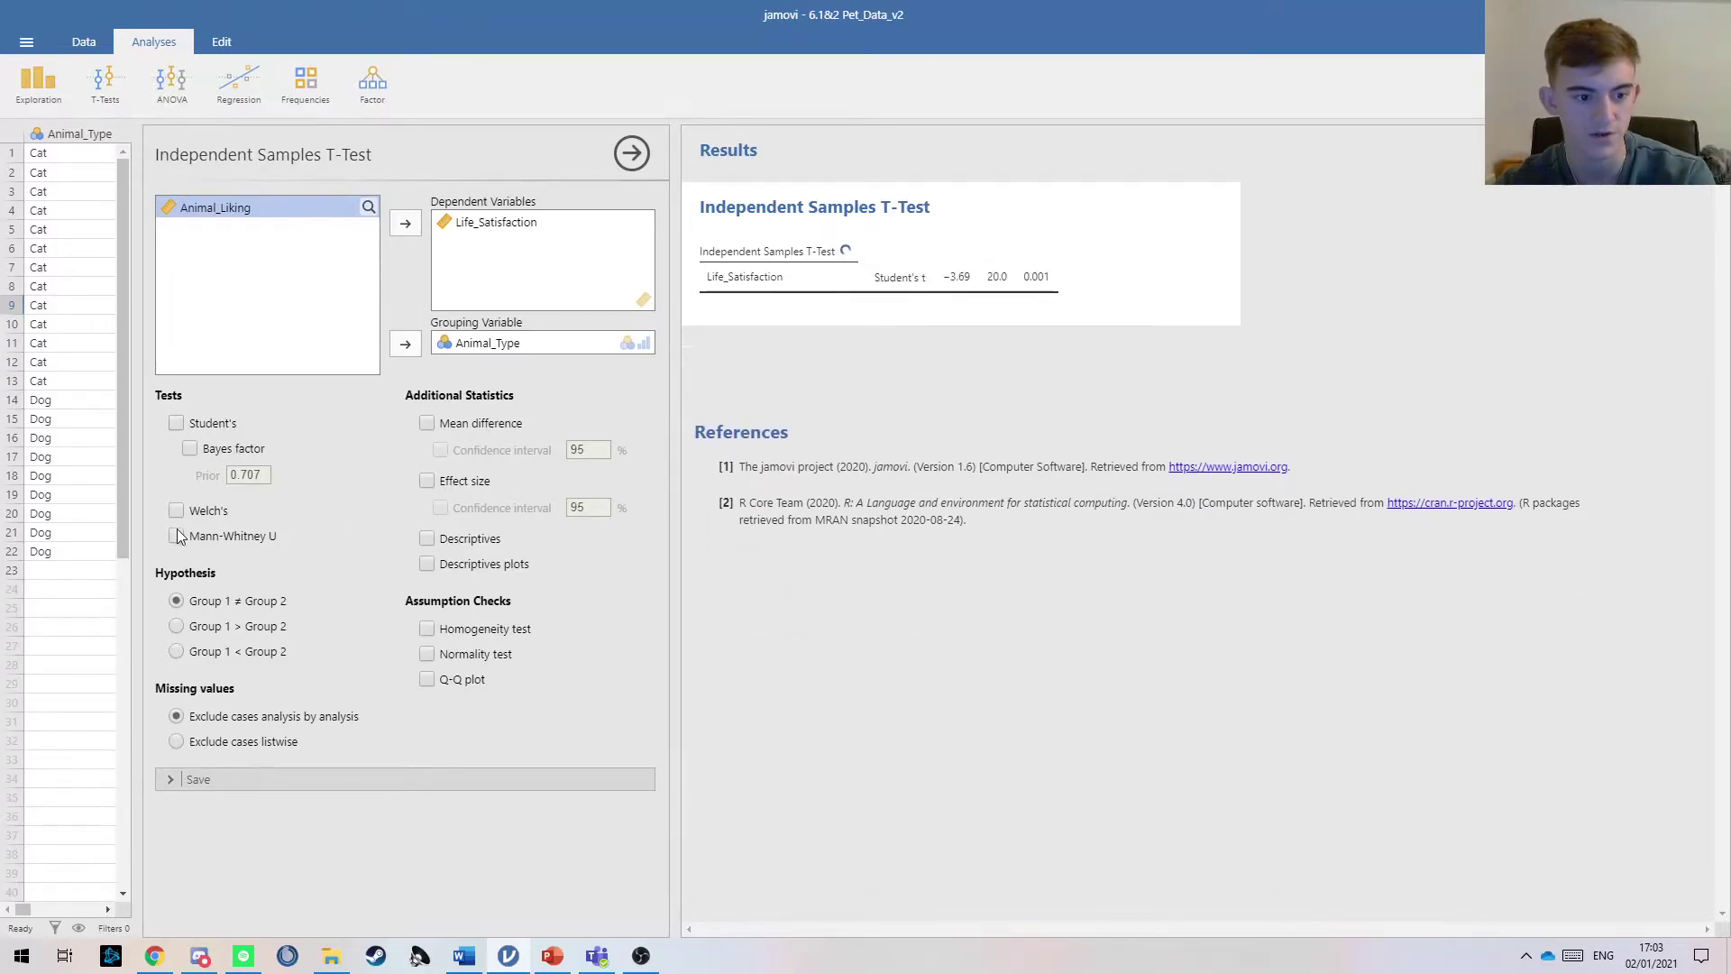
{"action": "left_click", "coordinate": [245, 536]}
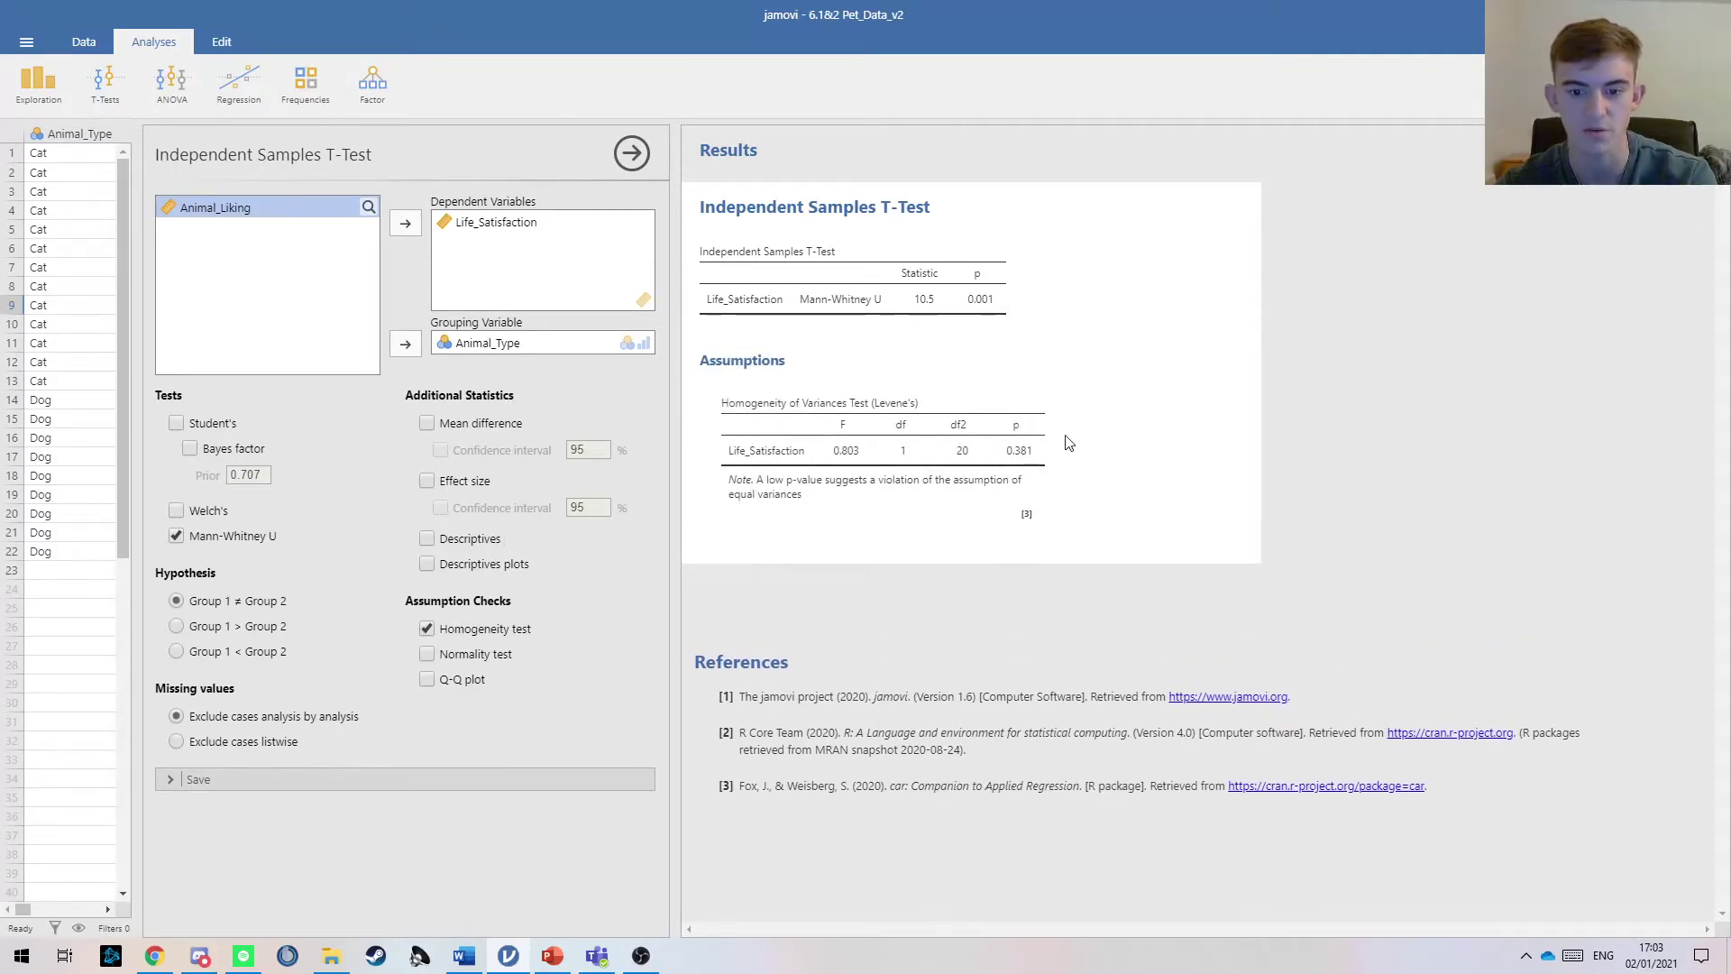
{"action": "left_click", "coordinate": [443, 659]}
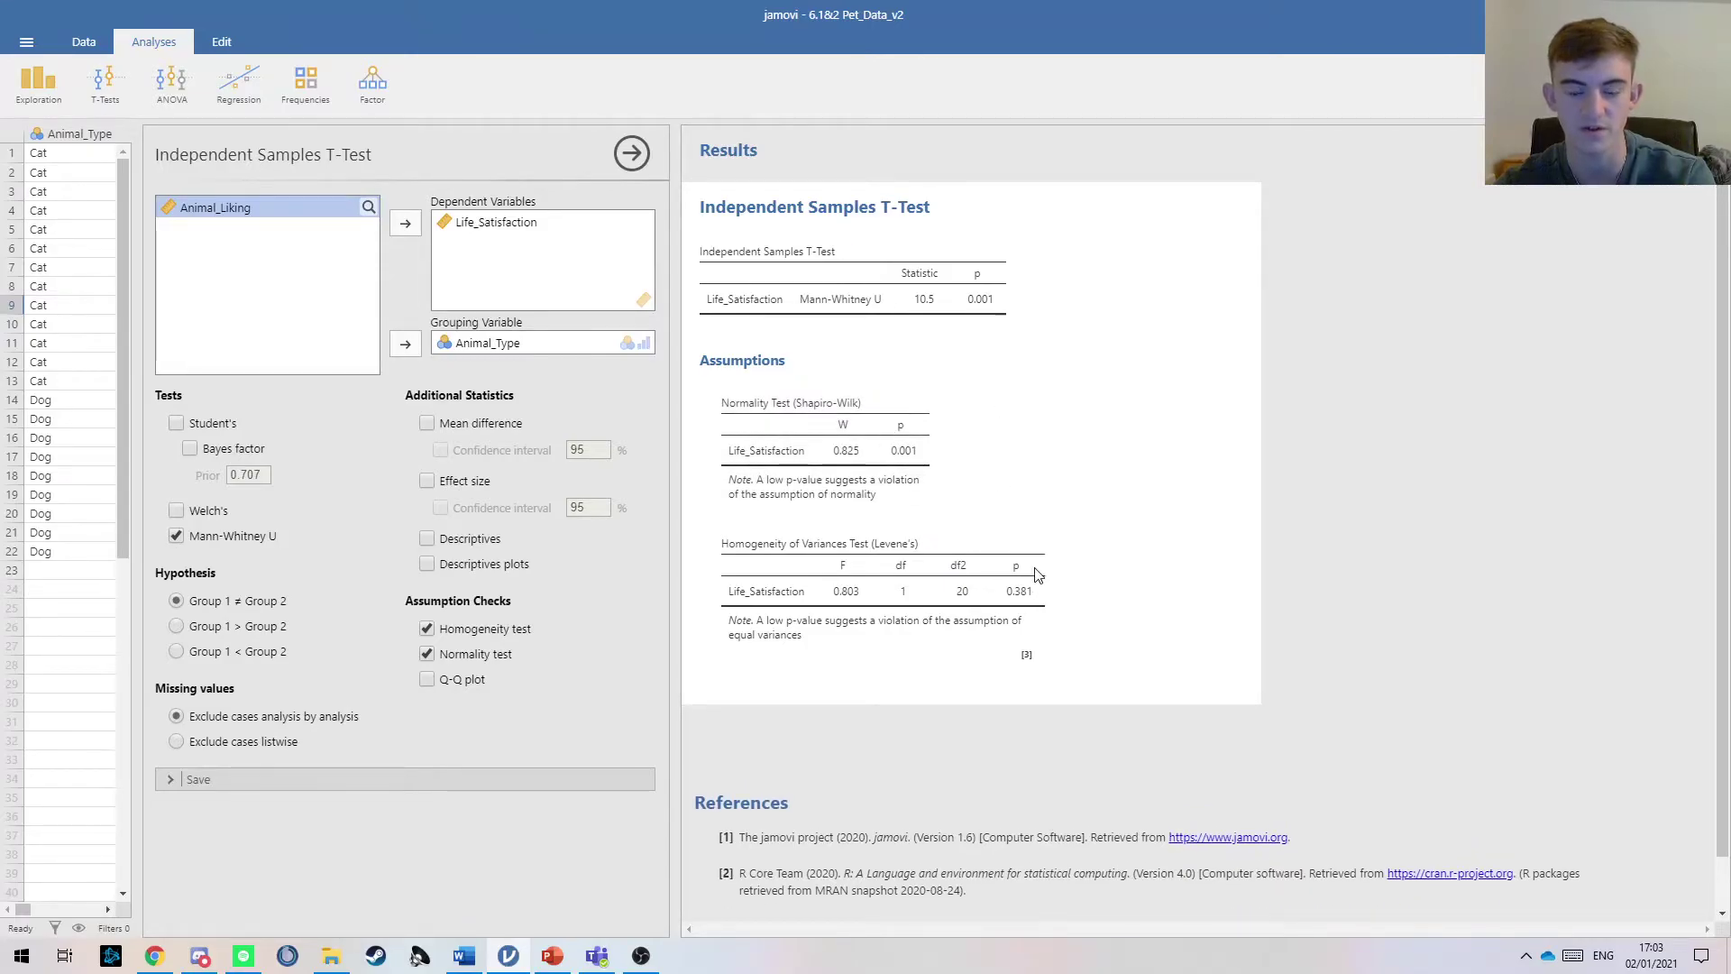
Step: Add the mean difference with 95% confidence interval and the rank-biserial effect size (0.821)
{"action": "left_click", "coordinate": [427, 628]}
{"action": "left_click", "coordinate": [427, 654]}
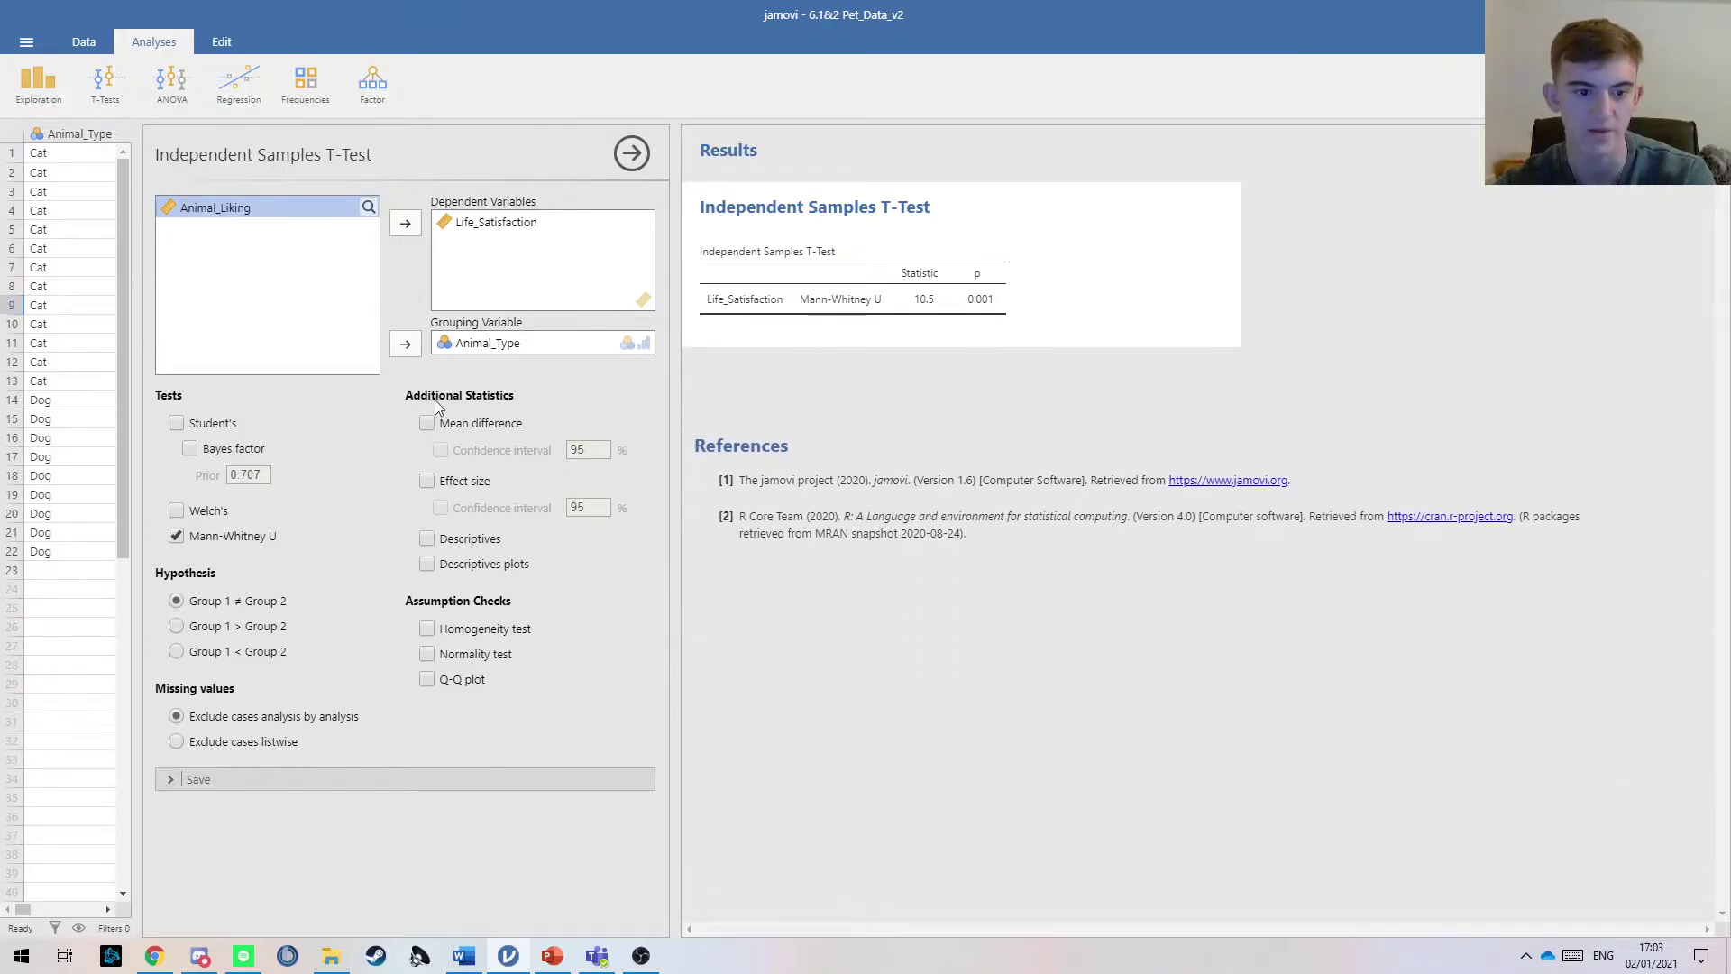
{"action": "left_click", "coordinate": [426, 424]}
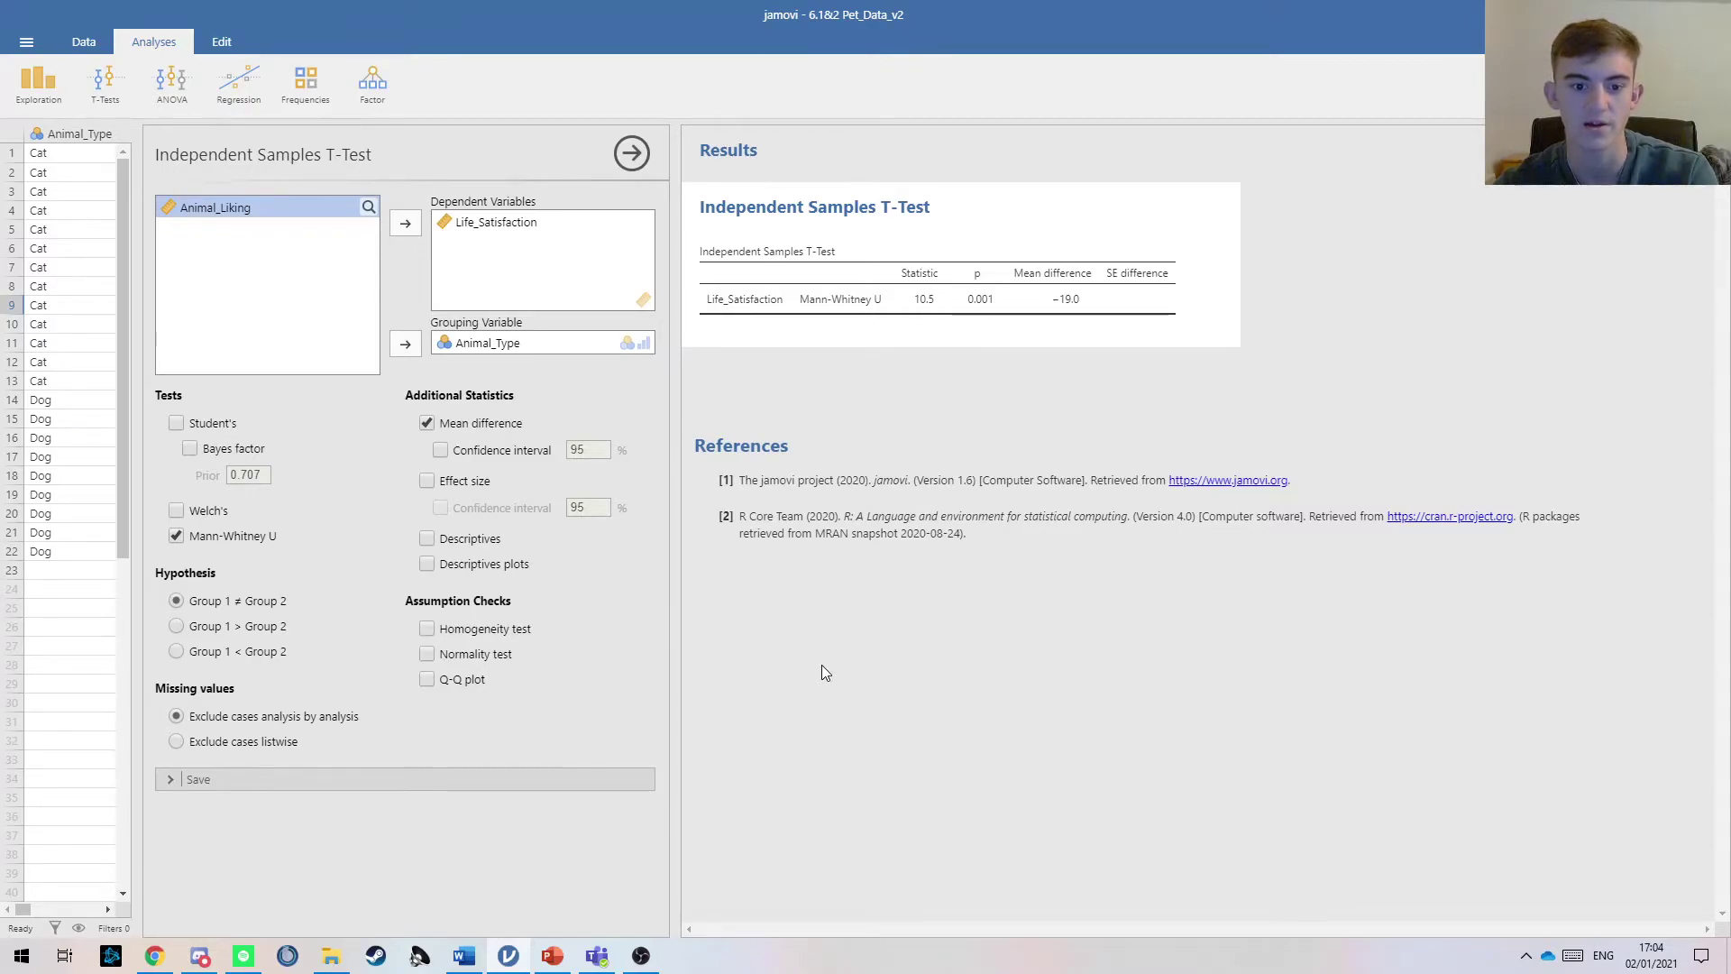
{"action": "left_click", "coordinate": [431, 657]}
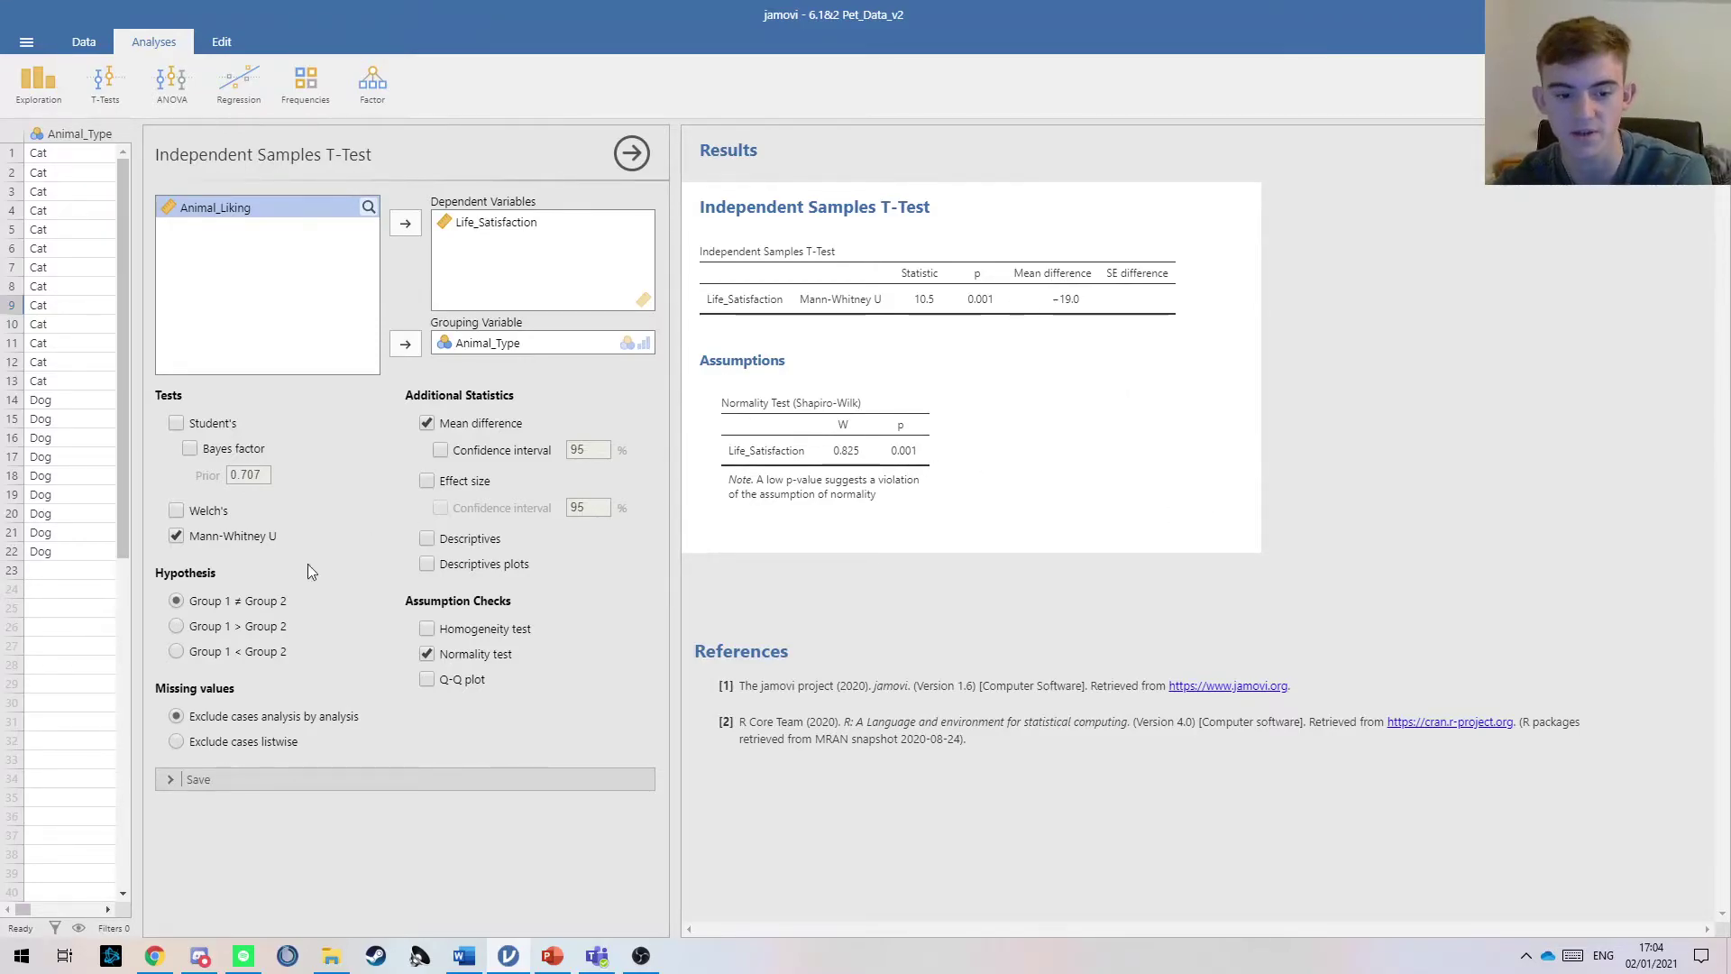
{"action": "left_click", "coordinate": [429, 653]}
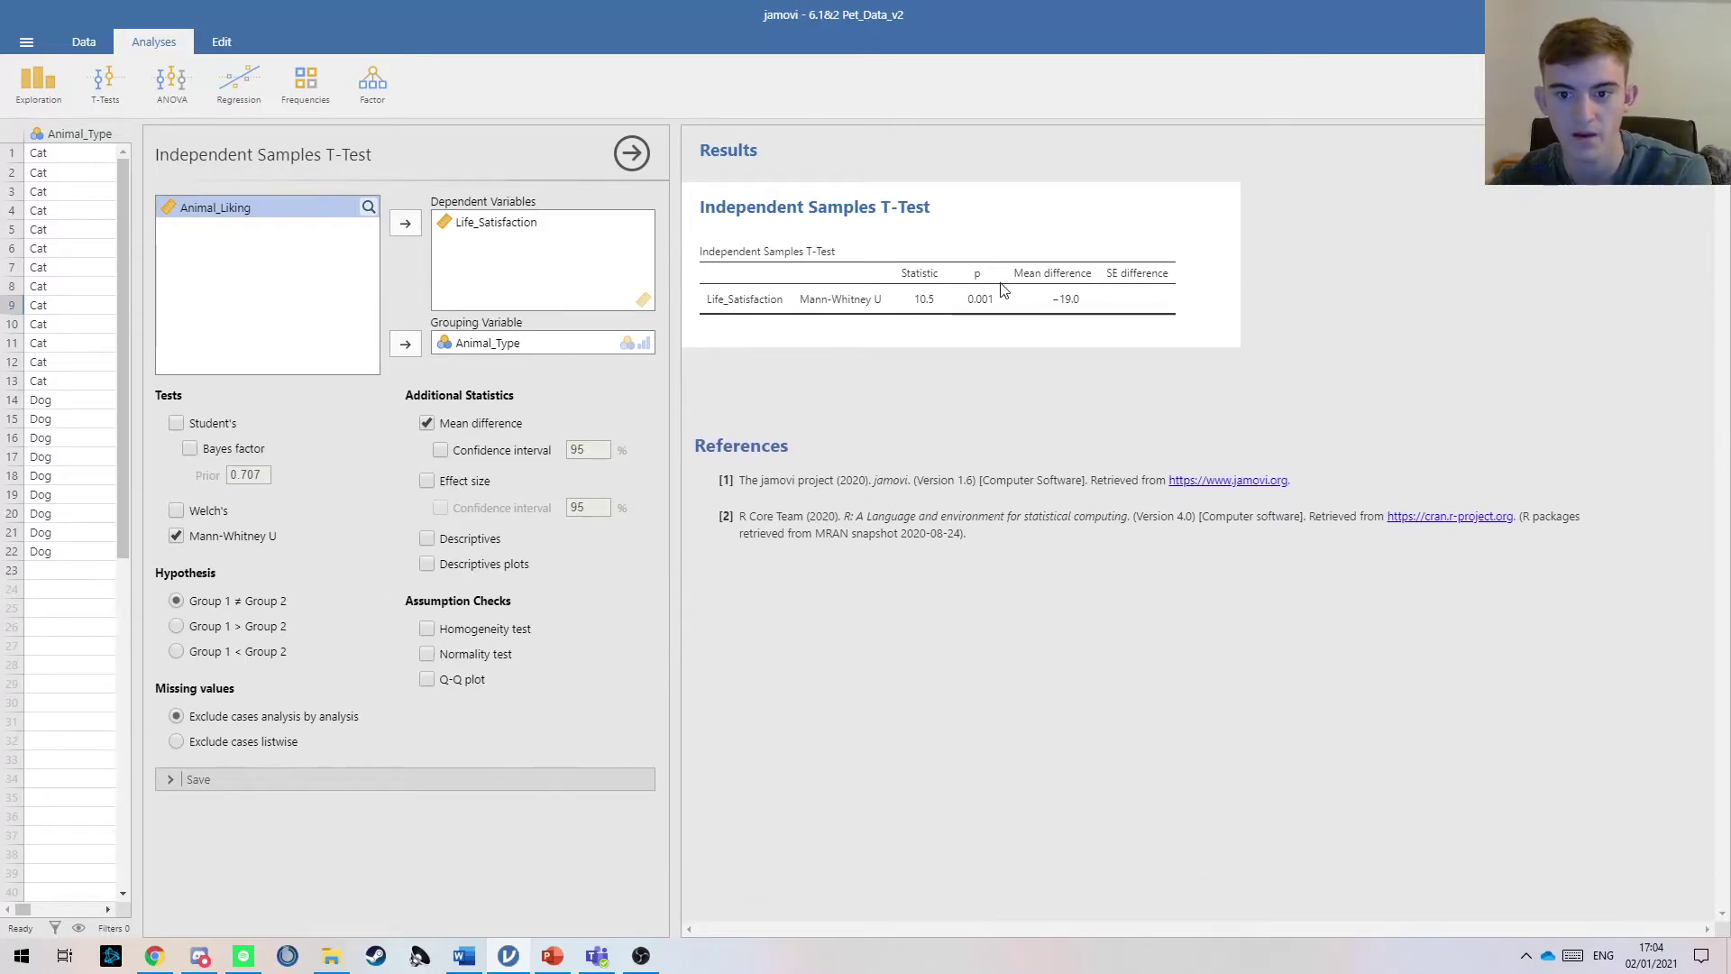
{"action": "left_click", "coordinate": [475, 456]}
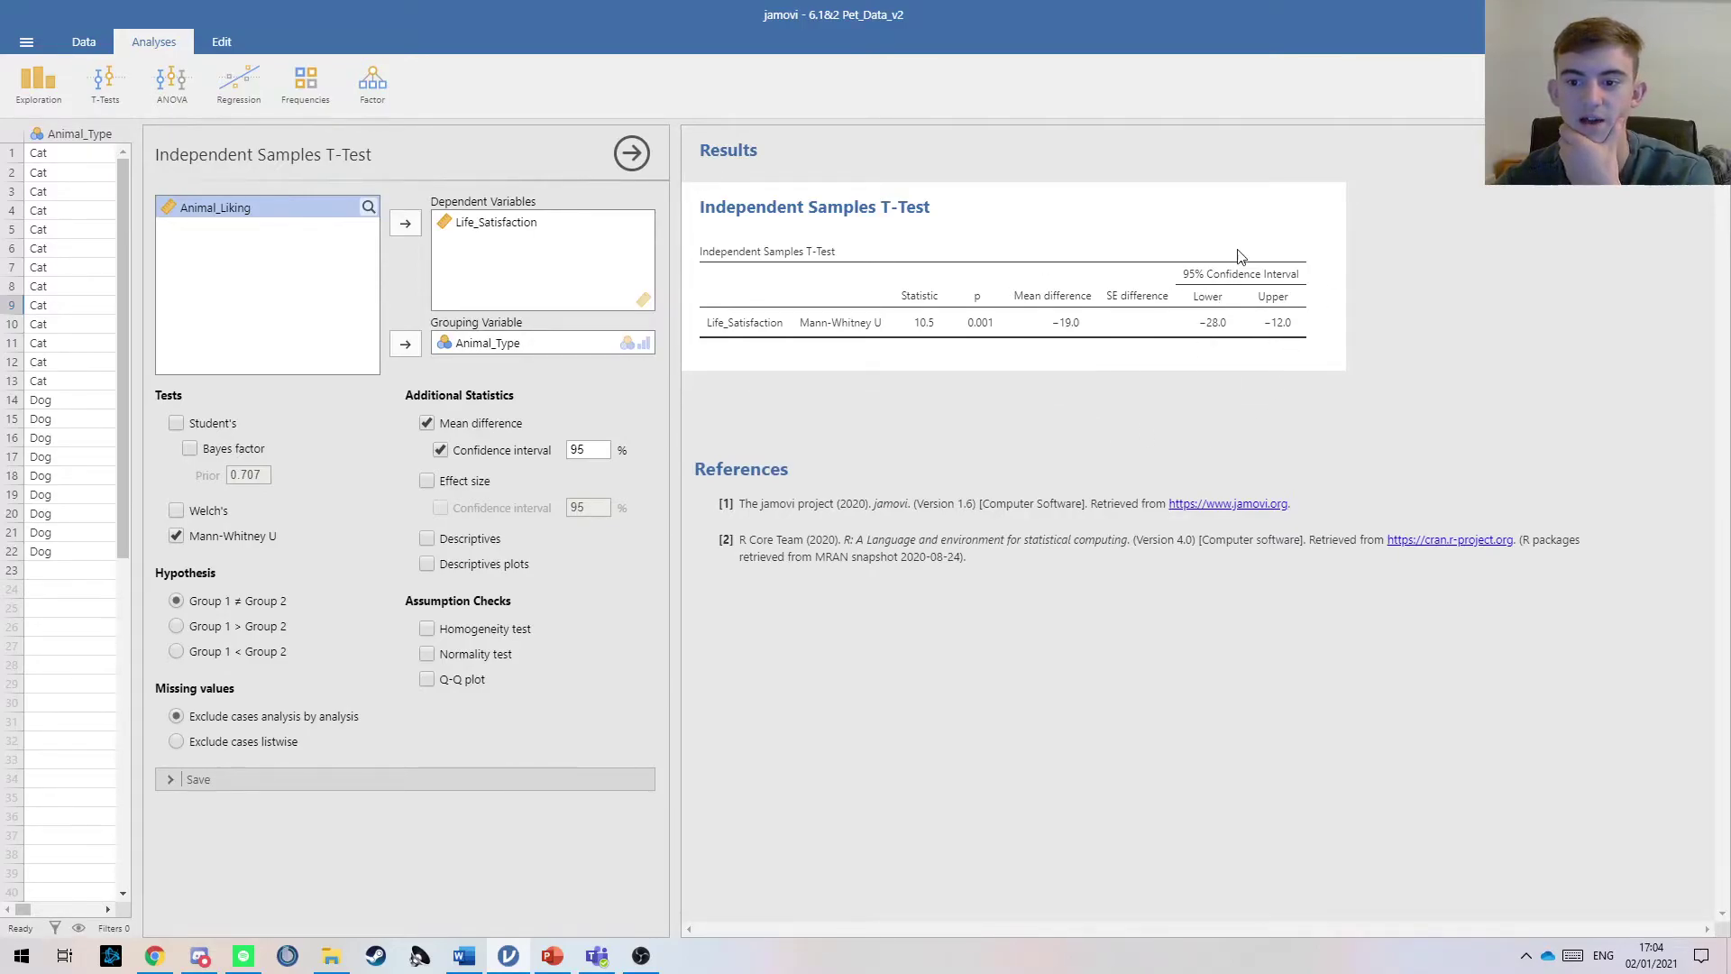
{"action": "left_click", "coordinate": [427, 481]}
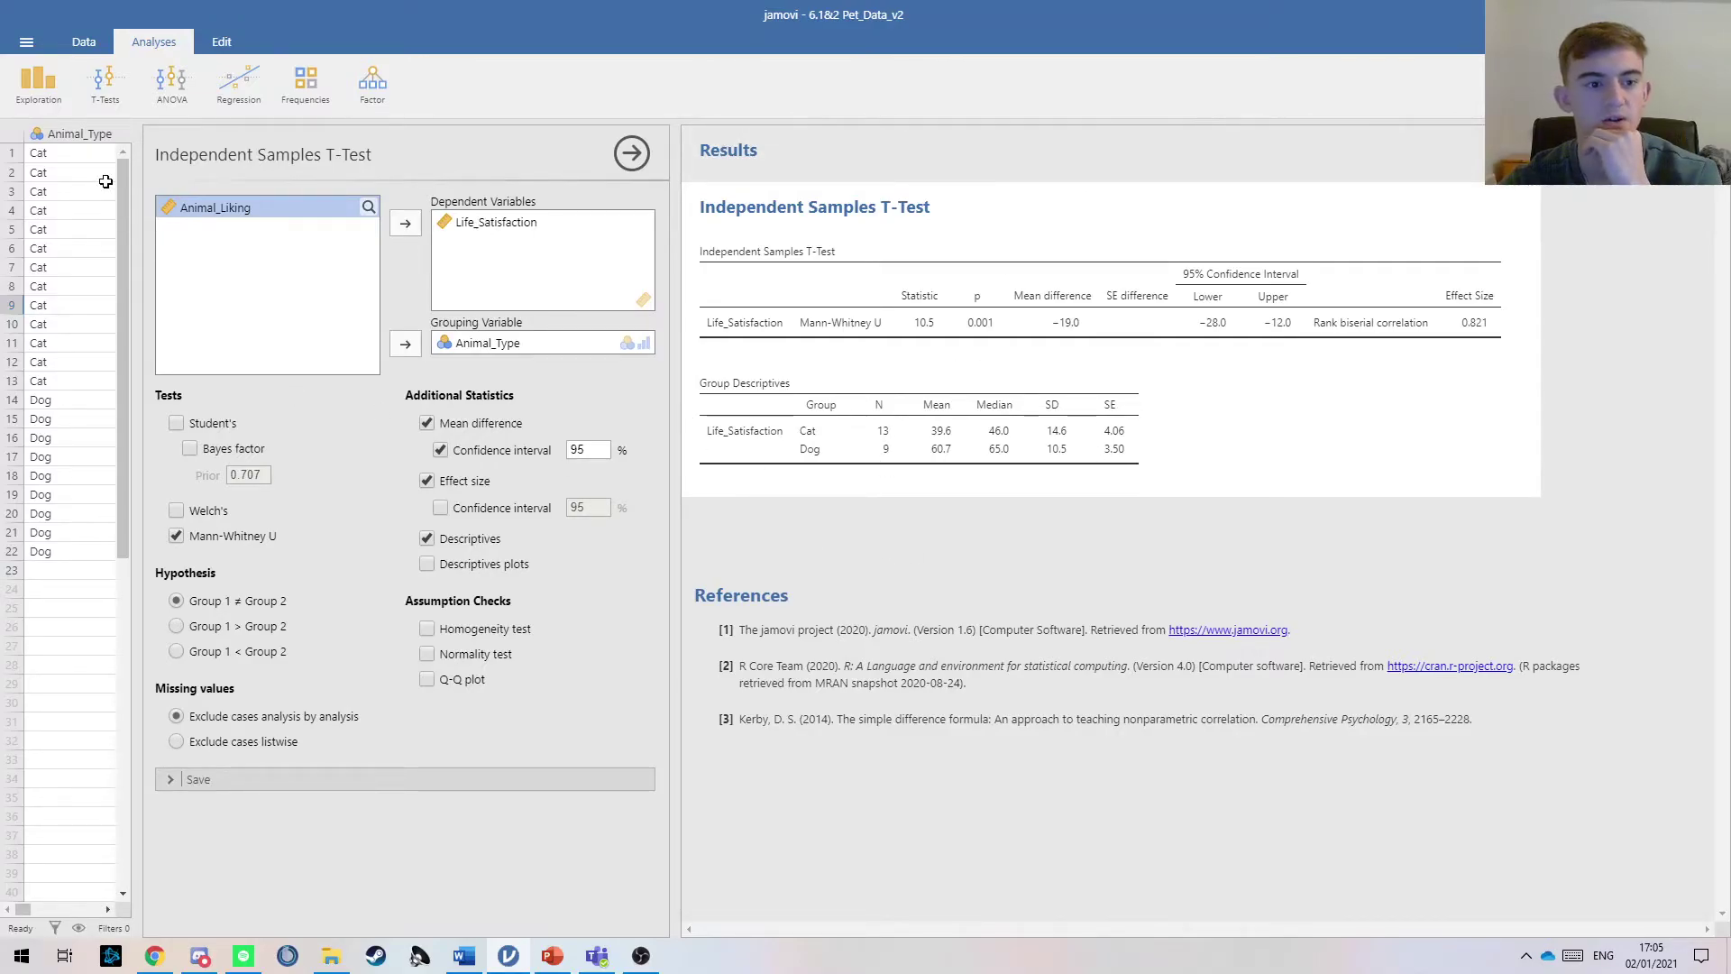
{"action": "left_click", "coordinate": [56, 87]}
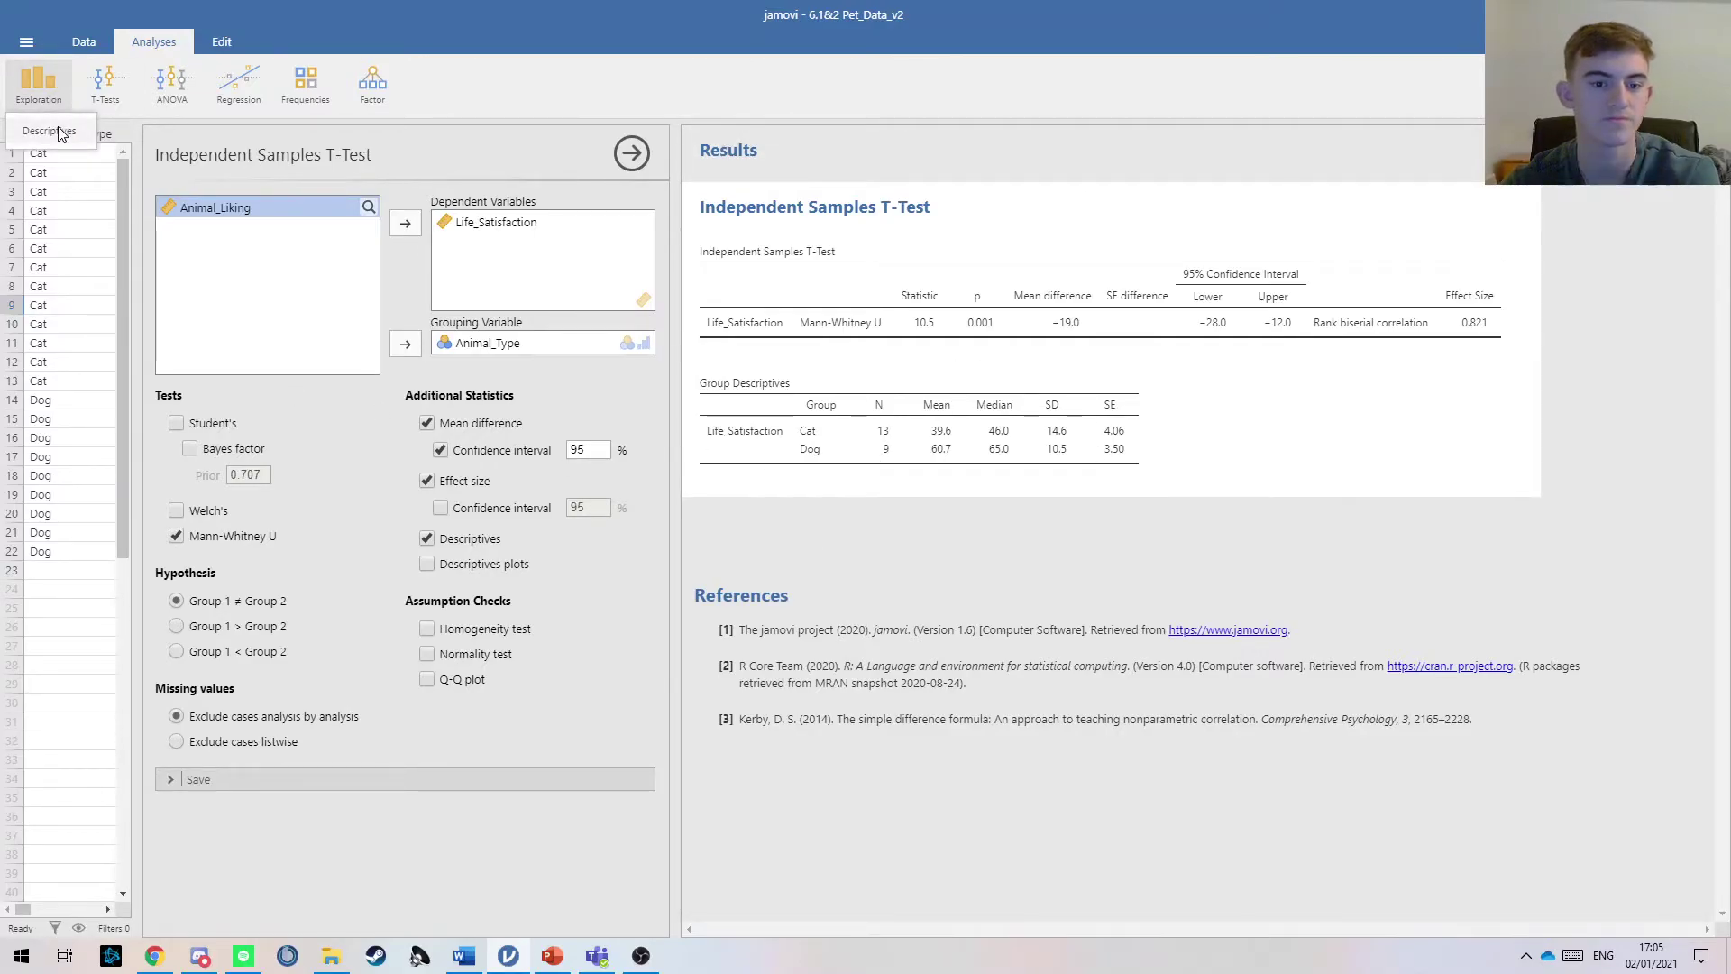
Step: Create a Descriptives analysis of Life_Satisfaction split by Animal_Type
{"action": "left_click", "coordinate": [52, 131]}
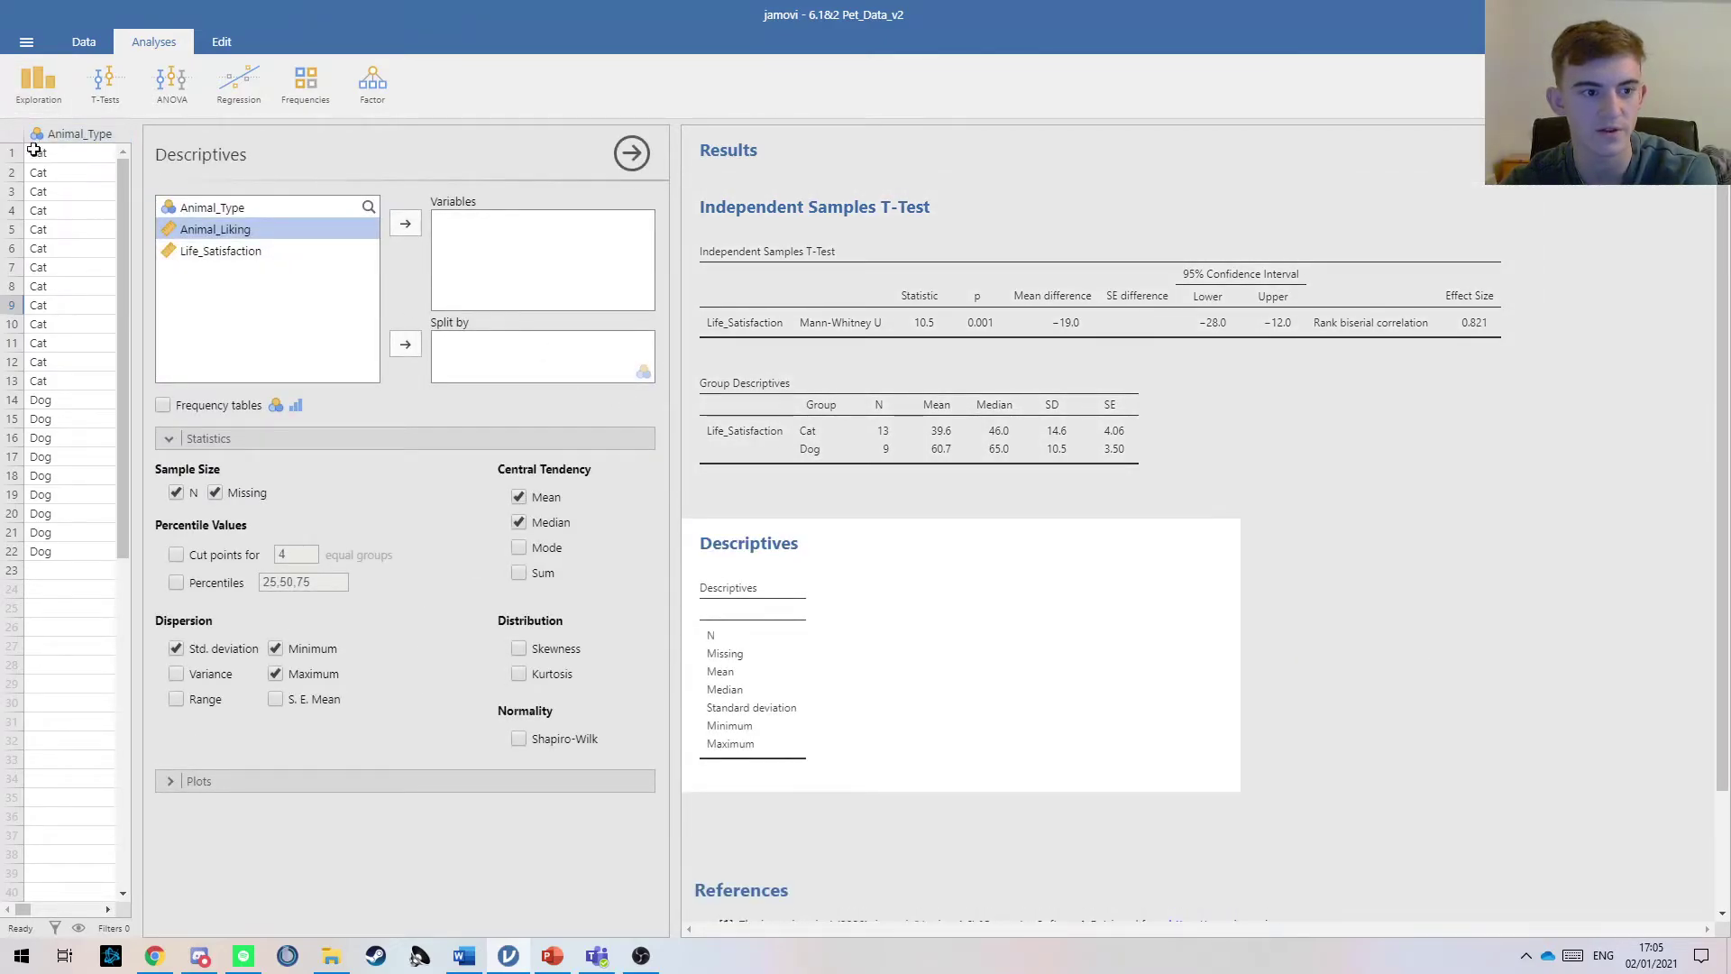
{"action": "left_click", "coordinate": [38, 103]}
{"action": "left_click", "coordinate": [271, 251]}
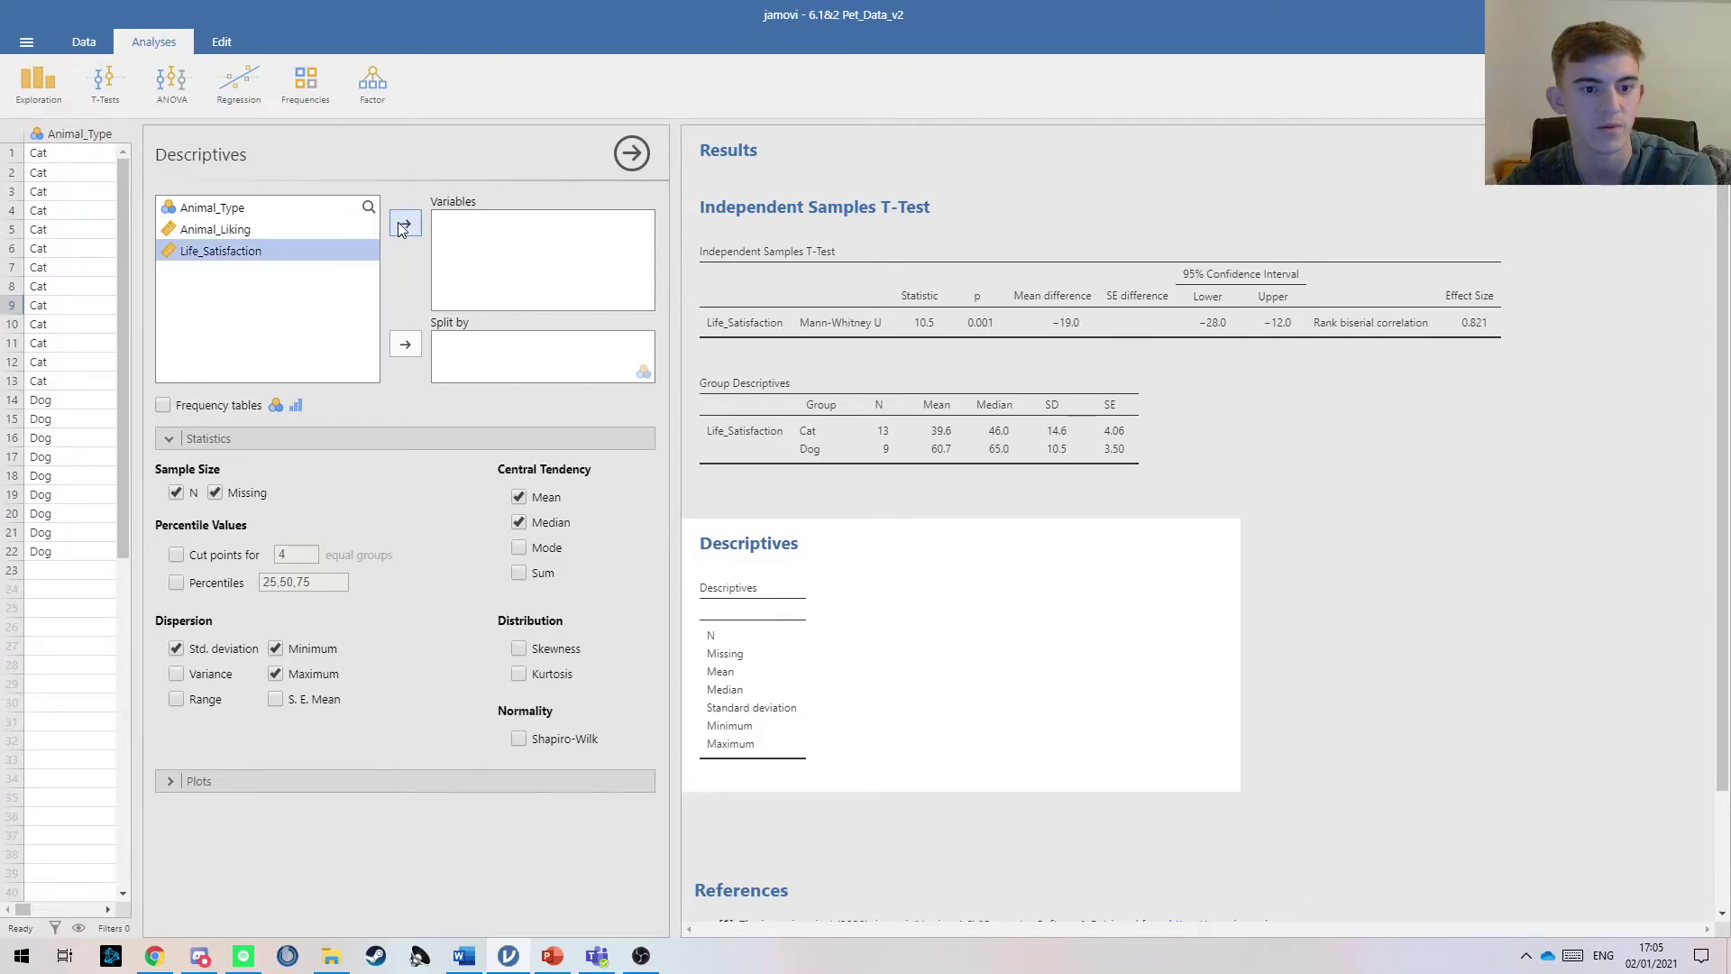
{"action": "left_click", "coordinate": [404, 222]}
{"action": "left_click", "coordinate": [347, 209]}
{"action": "left_click", "coordinate": [404, 344]}
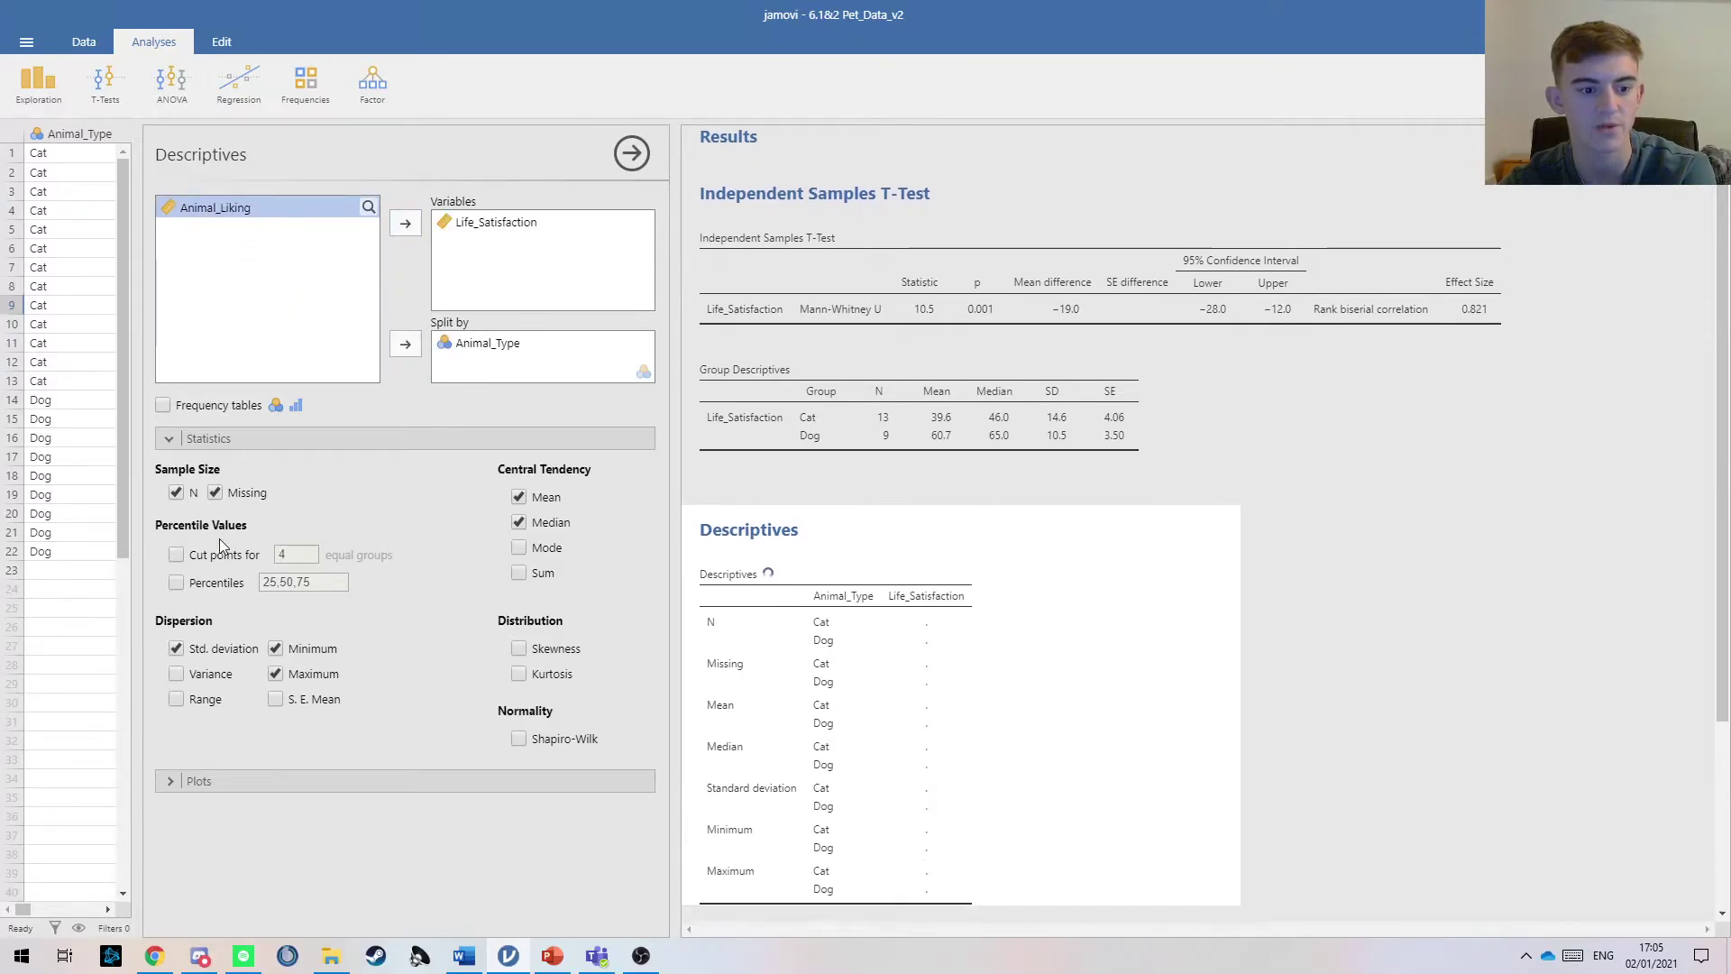
Step: Remove N, Missing, Mean, Std. deviation, Minimum and Maximum, adding Range so only median and range remain
{"action": "left_click", "coordinate": [214, 493]}
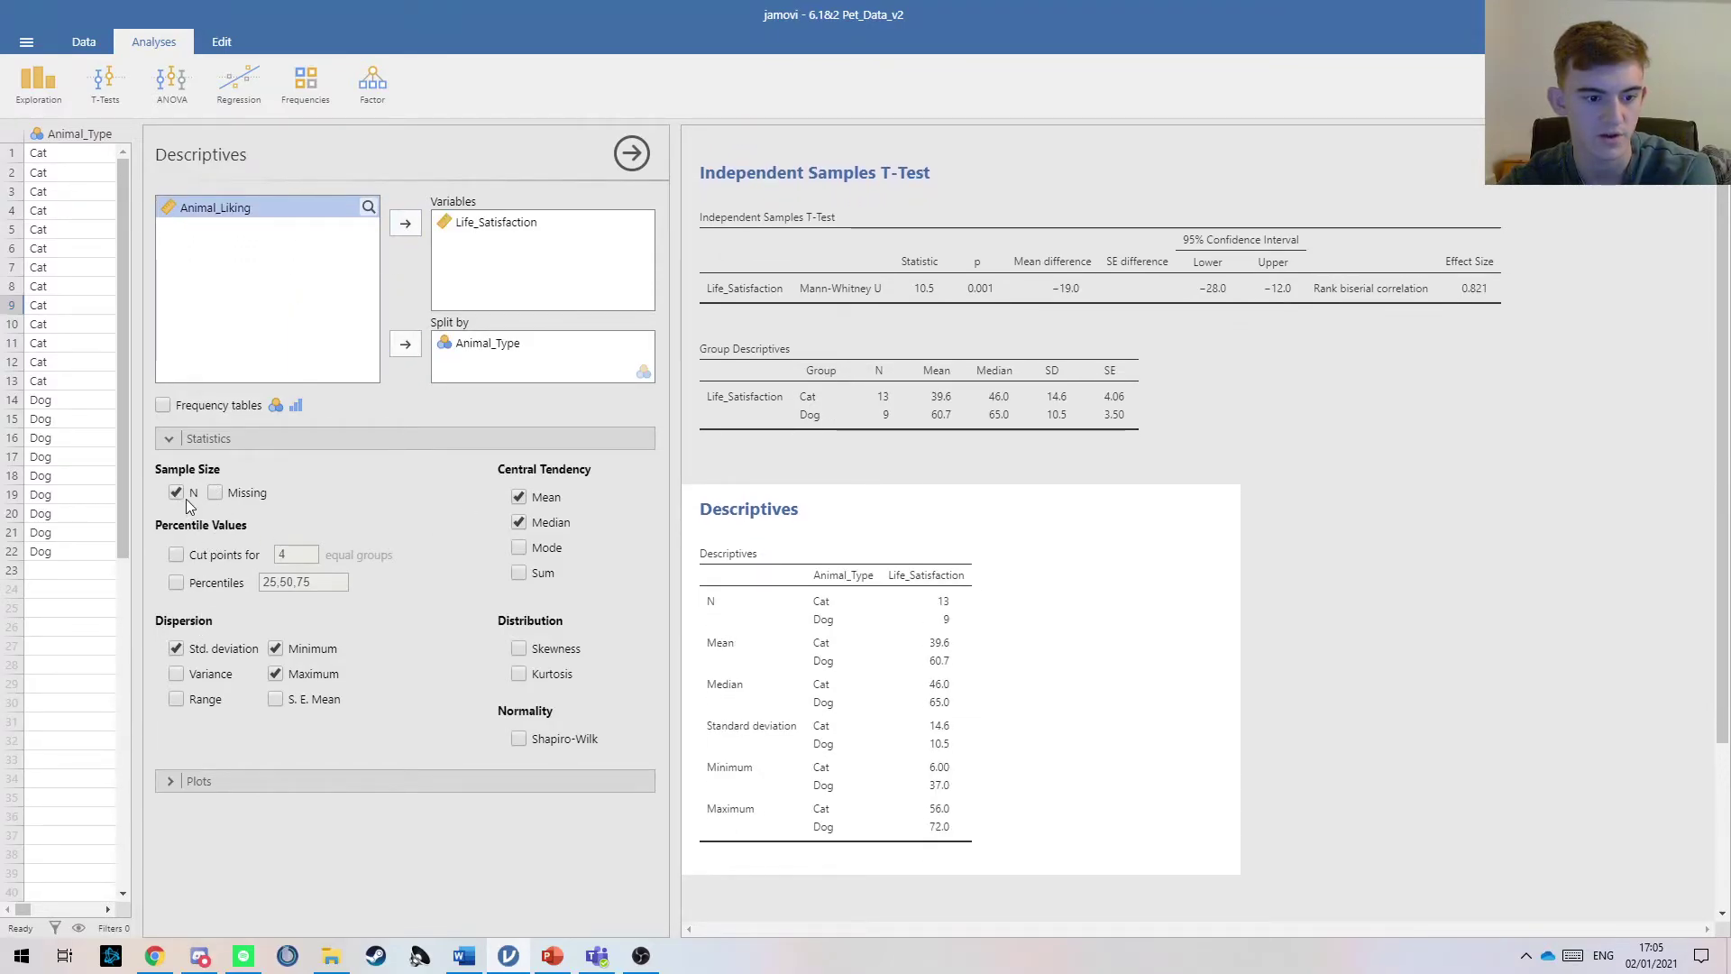
{"action": "left_click", "coordinate": [178, 494]}
{"action": "left_click", "coordinate": [176, 648]}
{"action": "left_click", "coordinate": [275, 648]}
{"action": "left_click", "coordinate": [276, 673]}
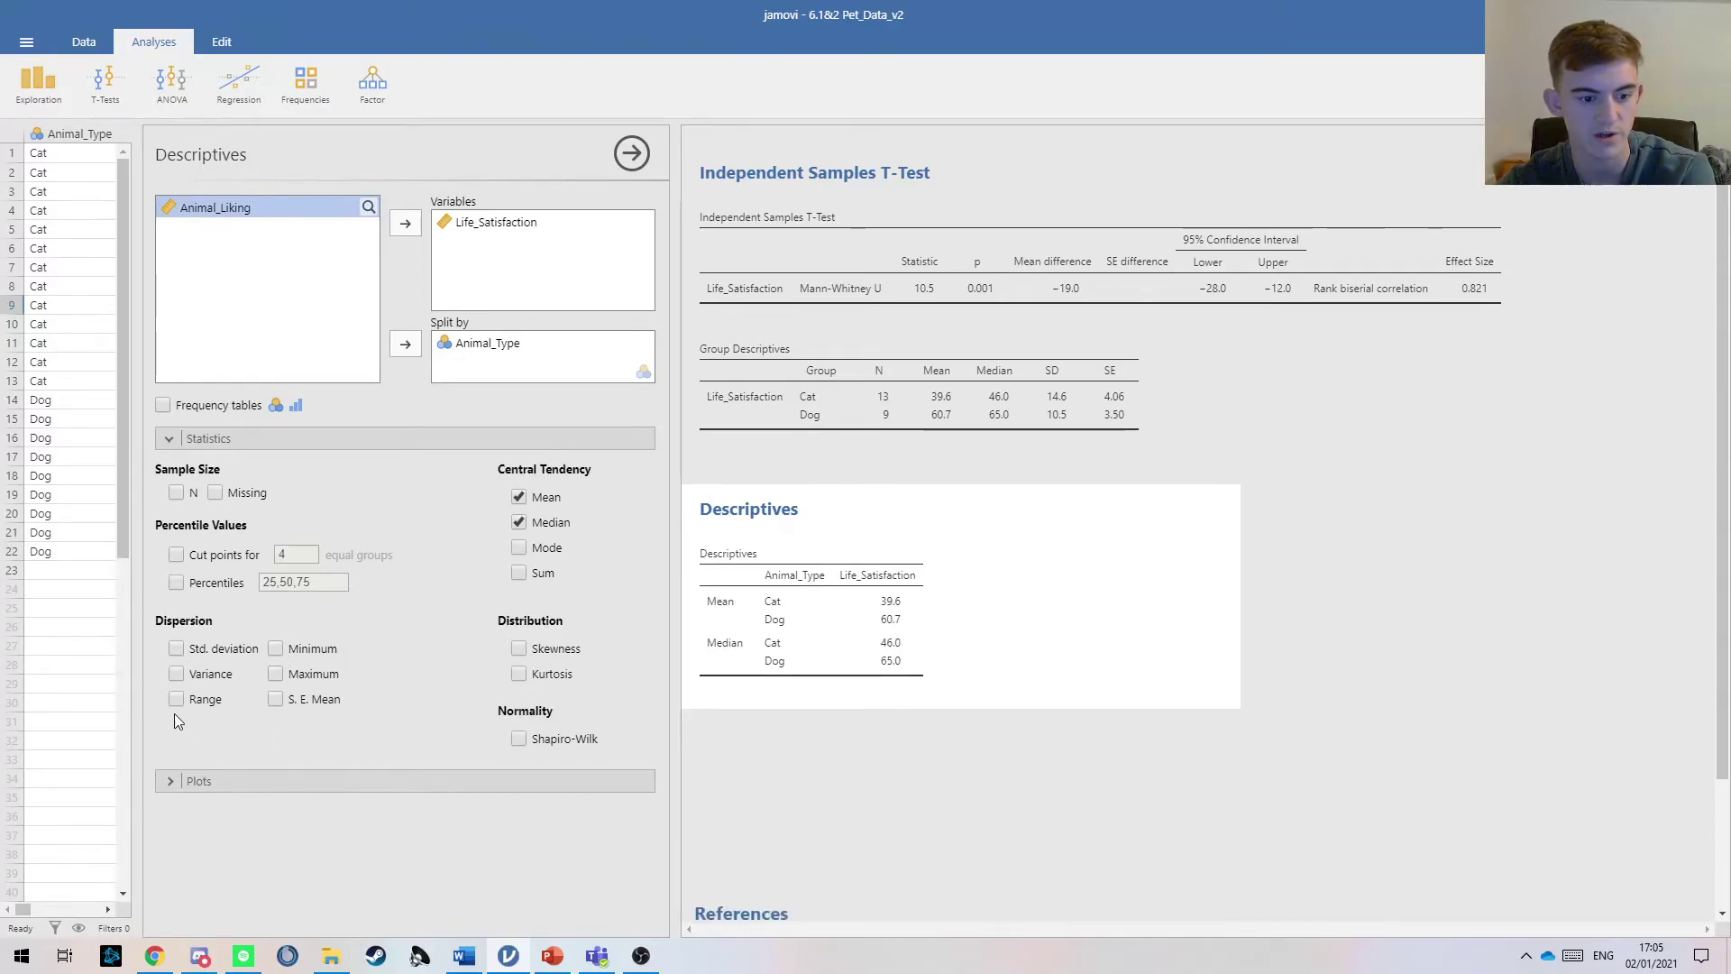
{"action": "left_click", "coordinate": [175, 699]}
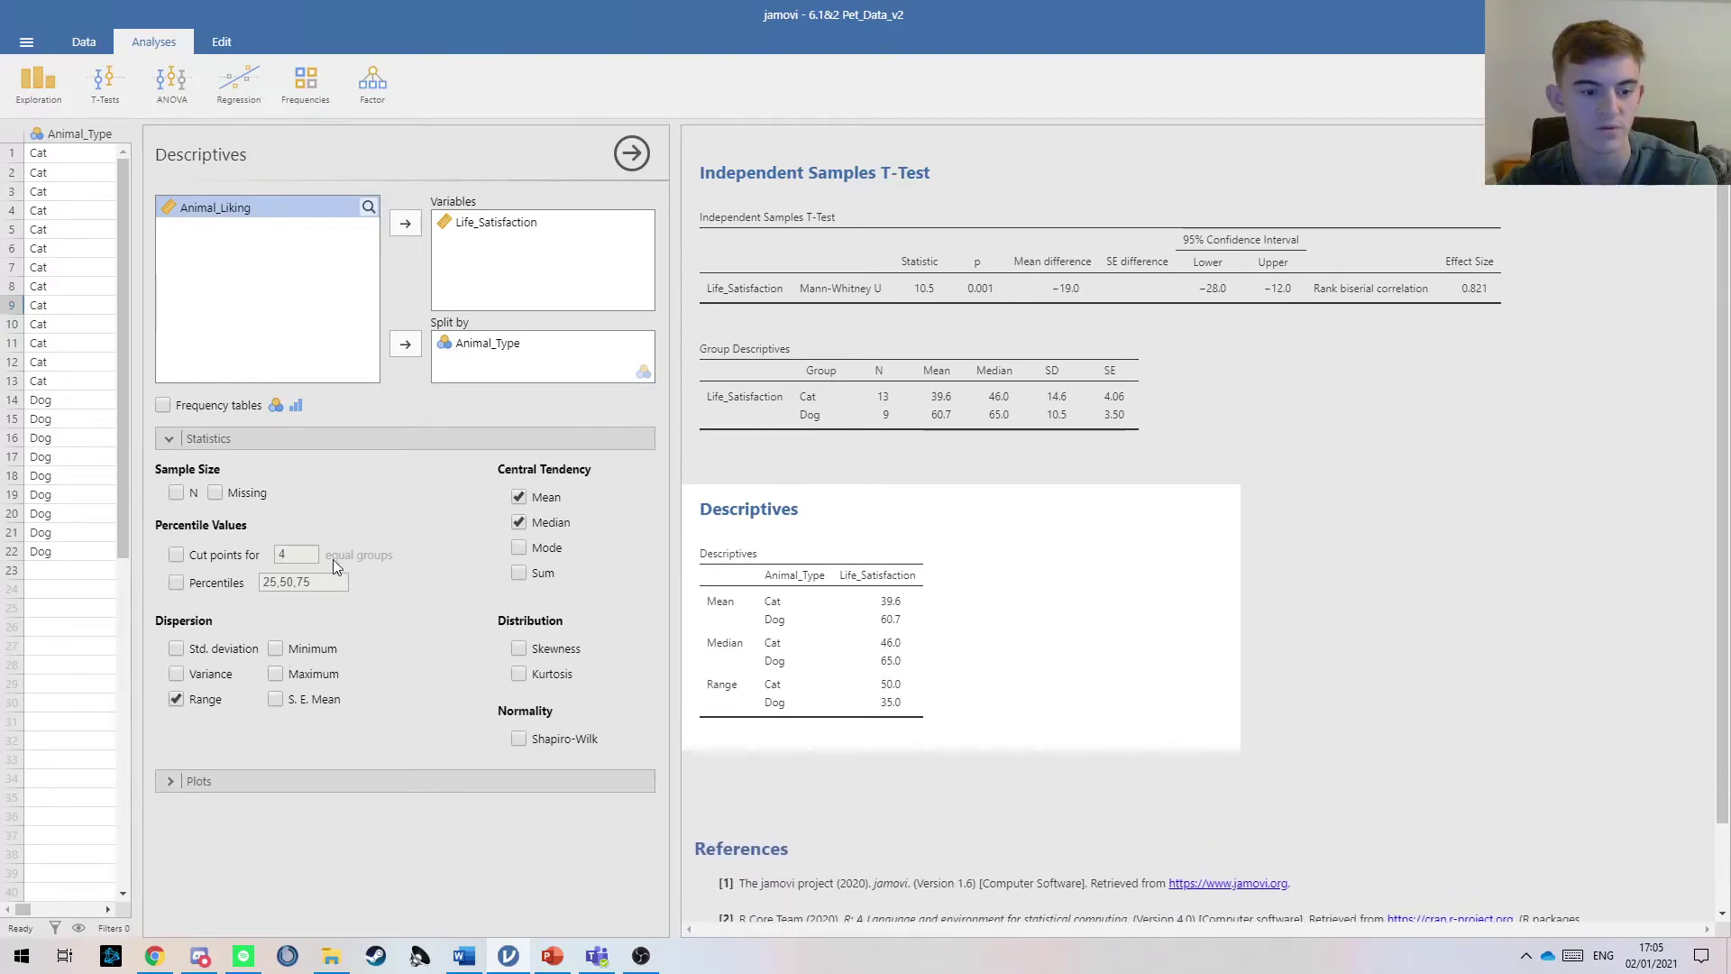
{"action": "left_click", "coordinate": [520, 498]}
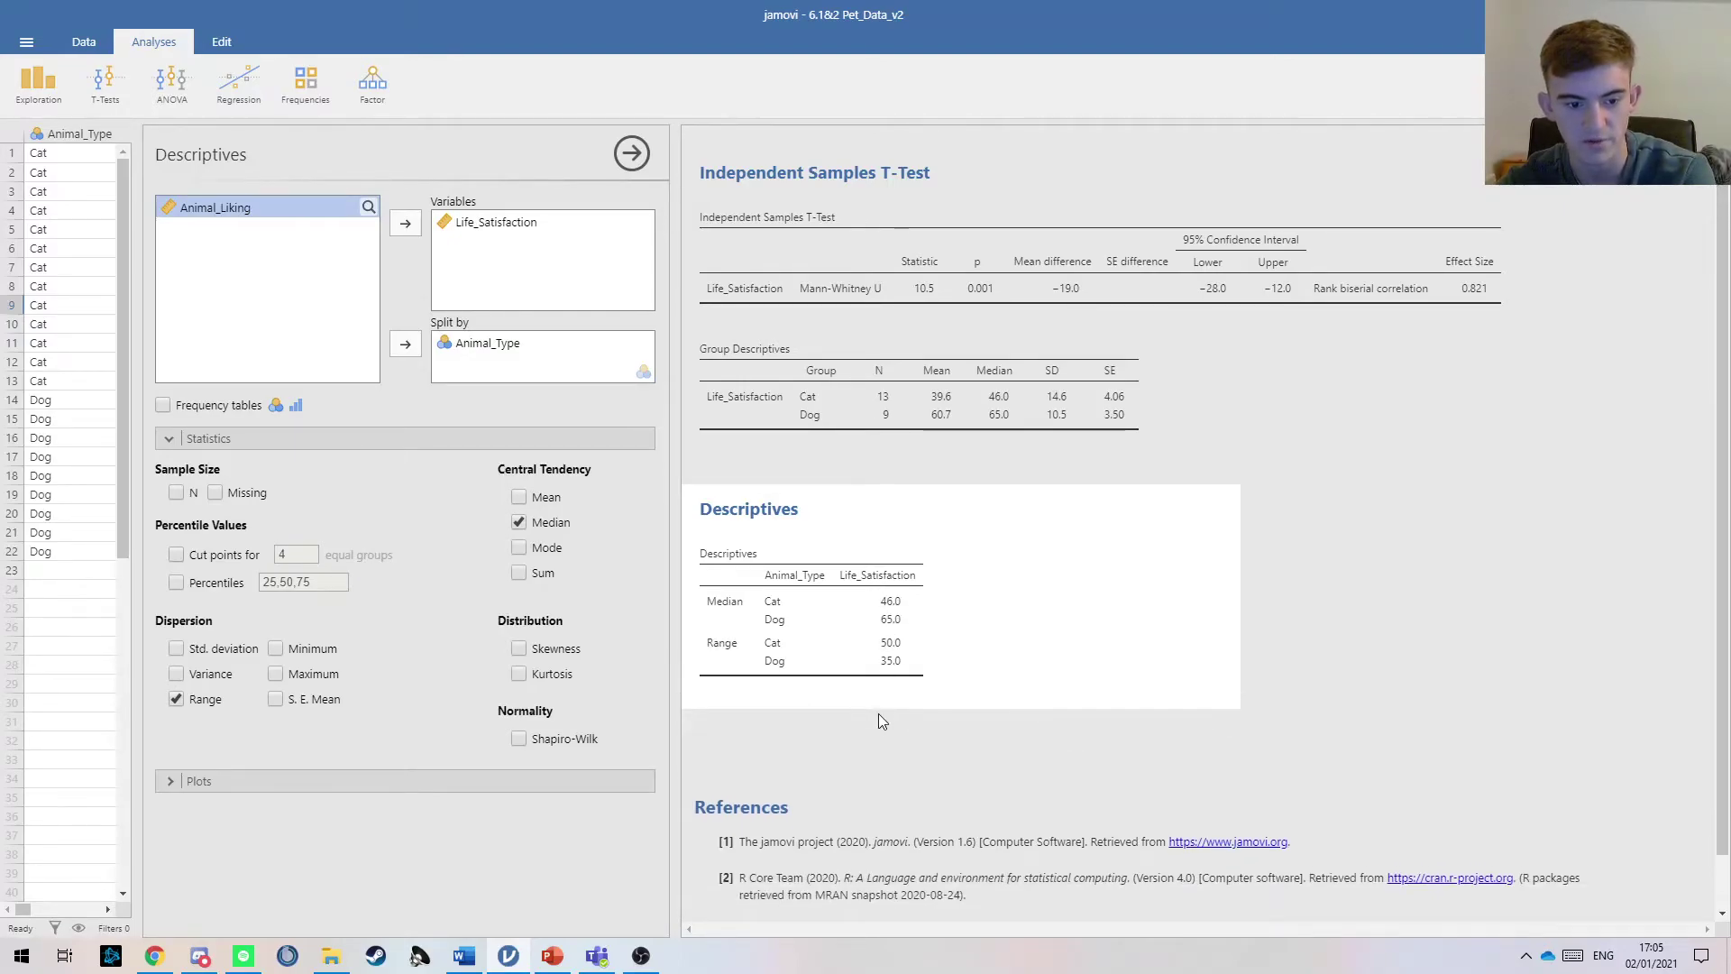
Step: Paste the Mann-Whitney results paragraph below the Task 2 instructions in the Seminar 6 document
{"action": "left_click", "coordinate": [464, 958]}
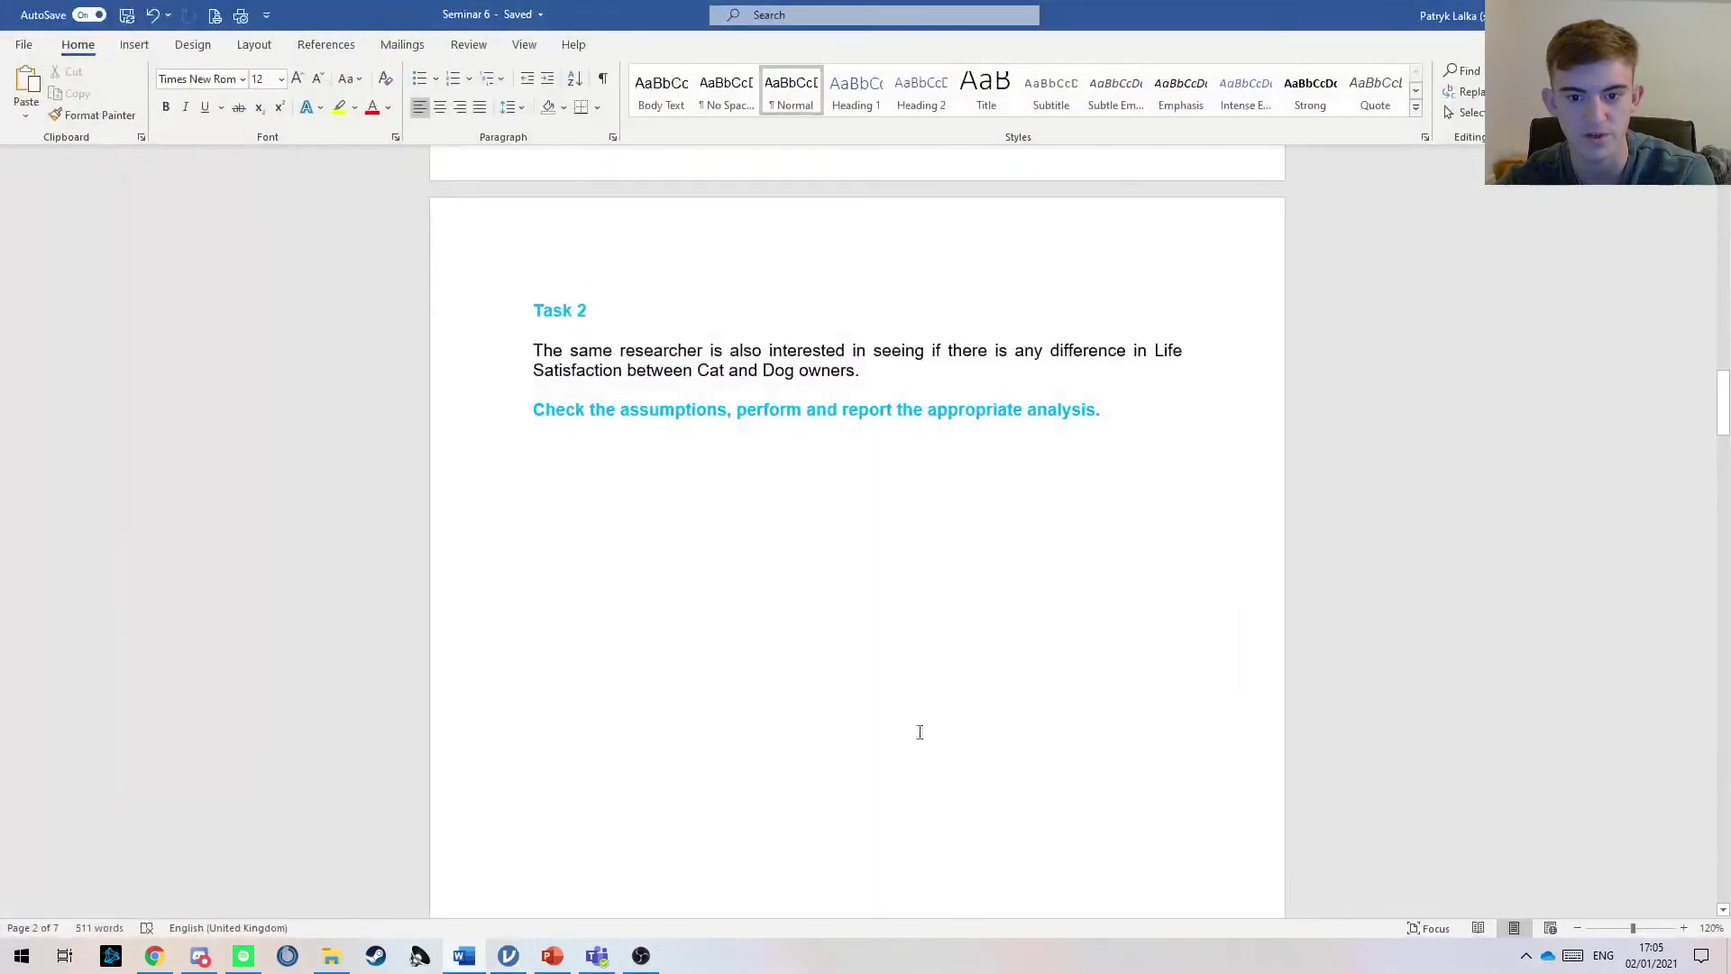
{"action": "left_click", "coordinate": [533, 766]}
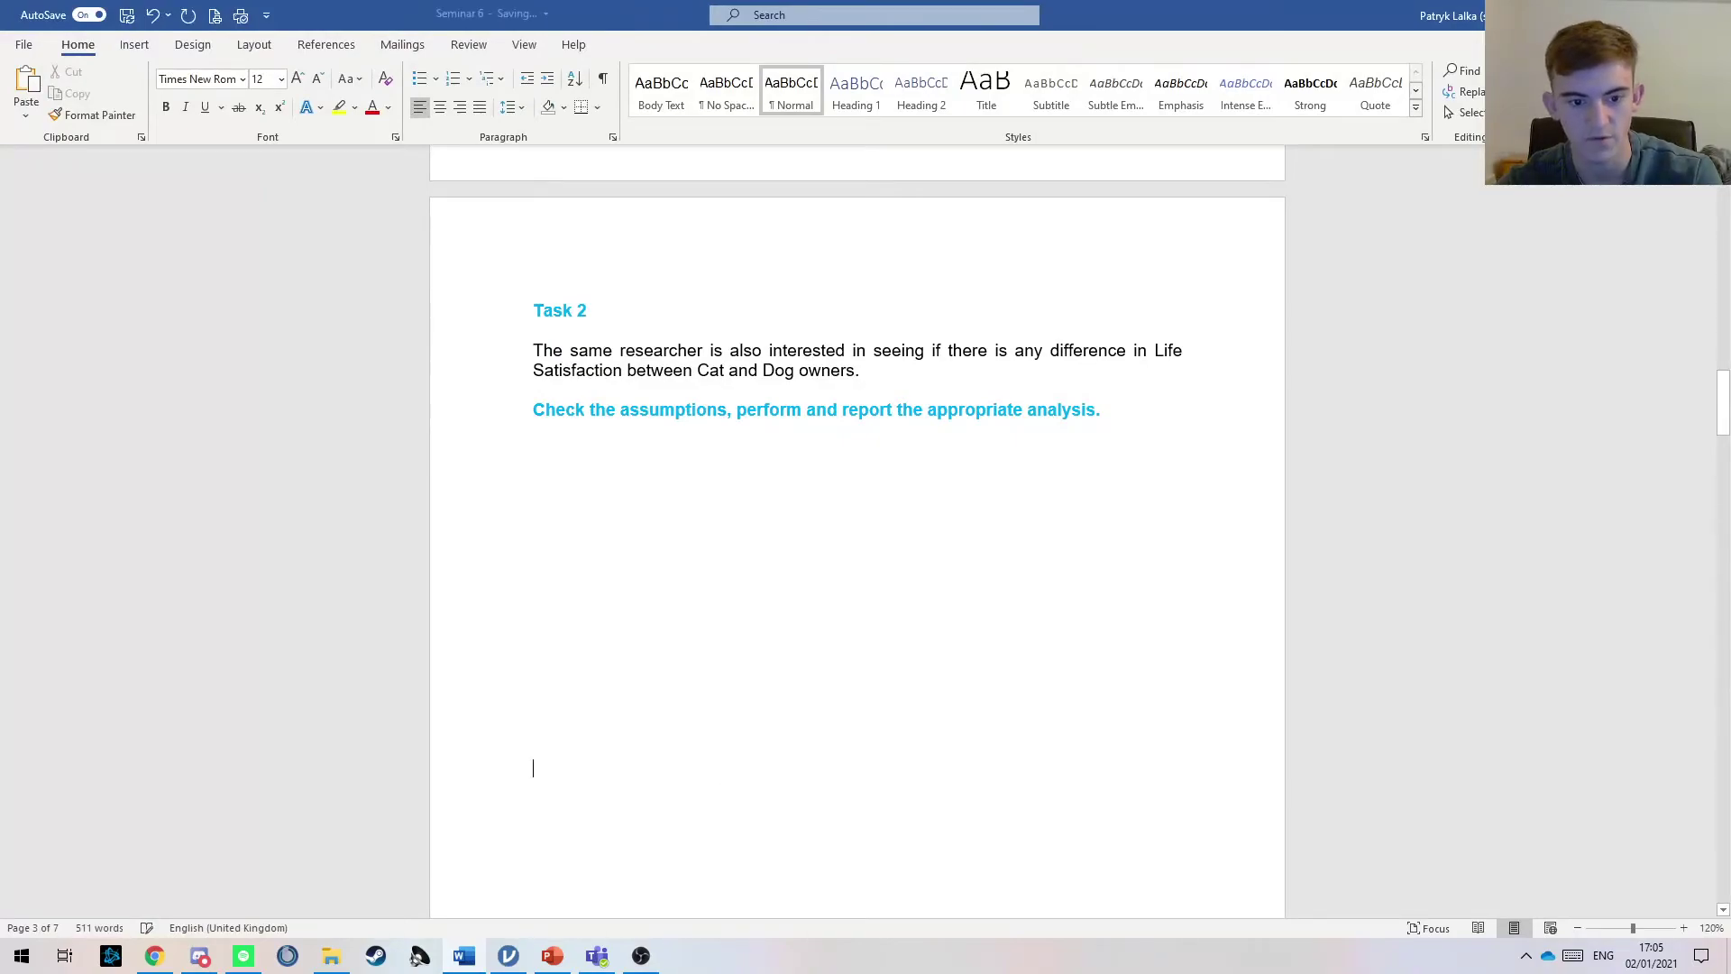
{"action": "type", "text": "Life Satisfaction levels in Cat people (Mdn = 46, Range = 50) was significantly different from Dog favoured people (65, 35). This difference was (19, 95% CI [-28, -12) (U = 10.5, p = 0.001). This was seen to have a large effect size r = 0.821."}
Step: Delete the blank lines around the paragraph and snap Word to the right half of the screen
{"action": "left_click", "coordinate": [571, 696]}
{"action": "key", "text": "BackSpace"}
{"action": "key", "text": "BackSpace"}
{"action": "key", "text": "BackSpace"}
{"action": "key", "text": "BackSpace"}
{"action": "key", "text": "BackSpace"}
{"action": "key", "text": "BackSpace"}
{"action": "key", "text": "BackSpace"}
{"action": "key", "text": "BackSpace"}
{"action": "key", "text": "BackSpace"}
{"action": "key", "text": "BackSpace"}
{"action": "key", "text": "BackSpace"}
{"action": "key", "text": "BackSpace"}
{"action": "key", "text": "BackSpace"}
{"action": "key", "text": "BackSpace"}
{"action": "key", "text": "BackSpace"}
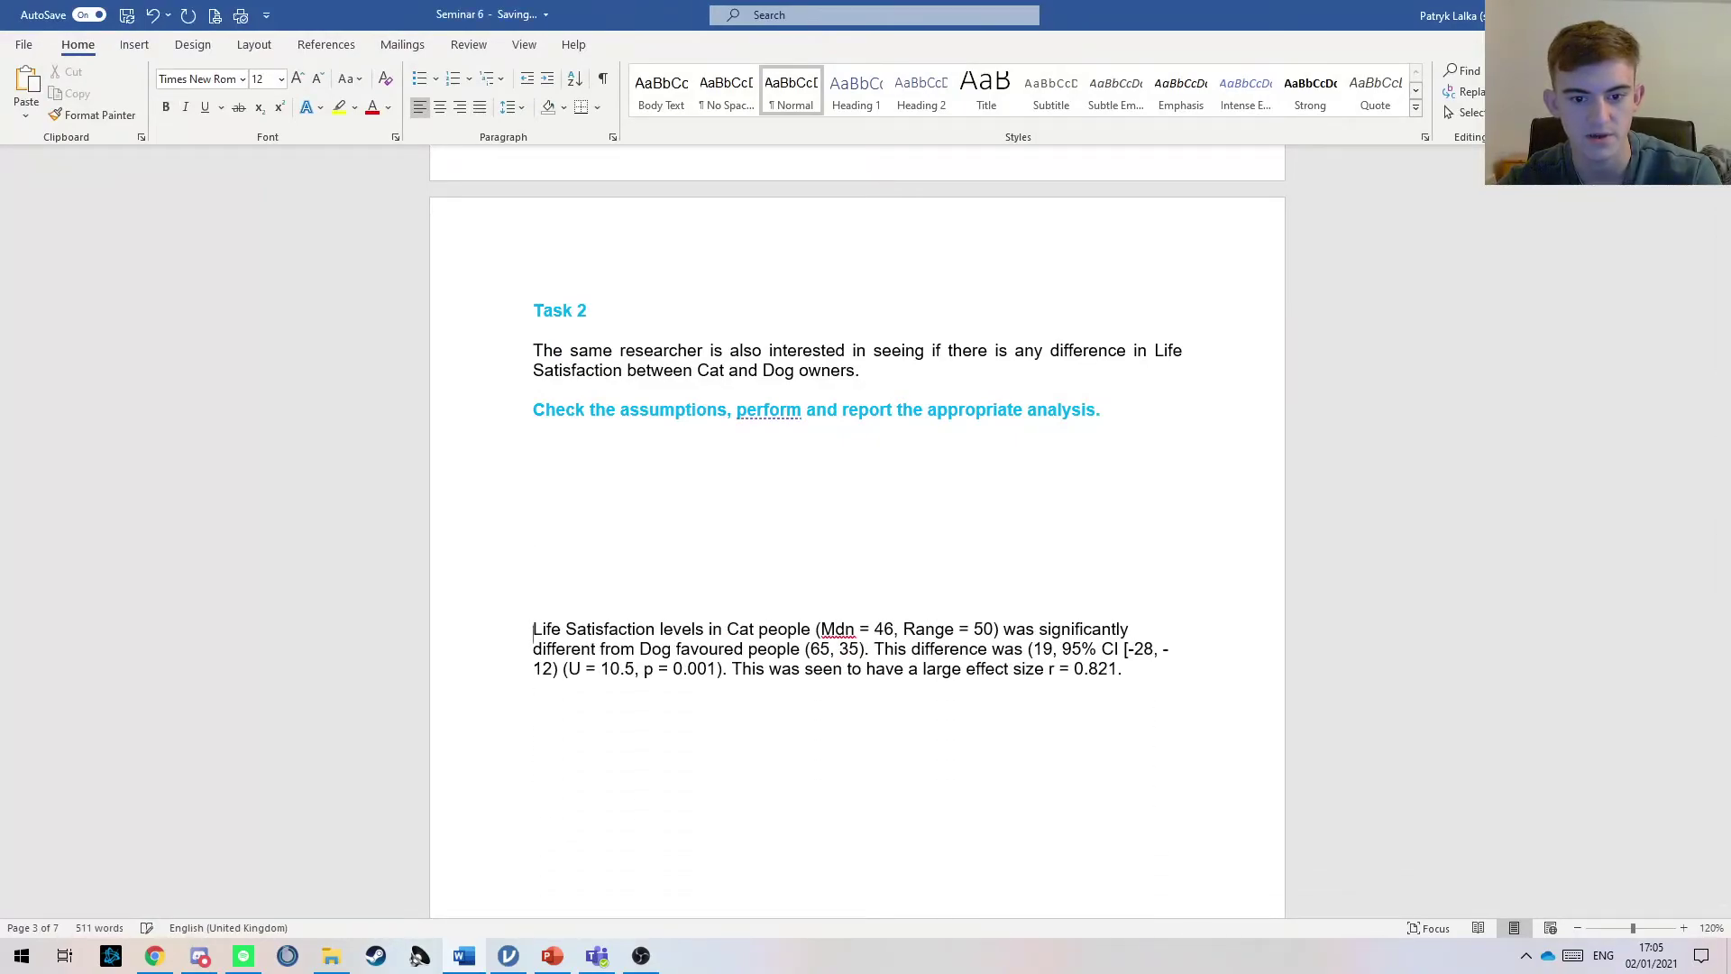
{"action": "left_click", "coordinate": [572, 578]}
{"action": "left_click", "coordinate": [566, 458]}
{"action": "key", "text": "BackSpace"}
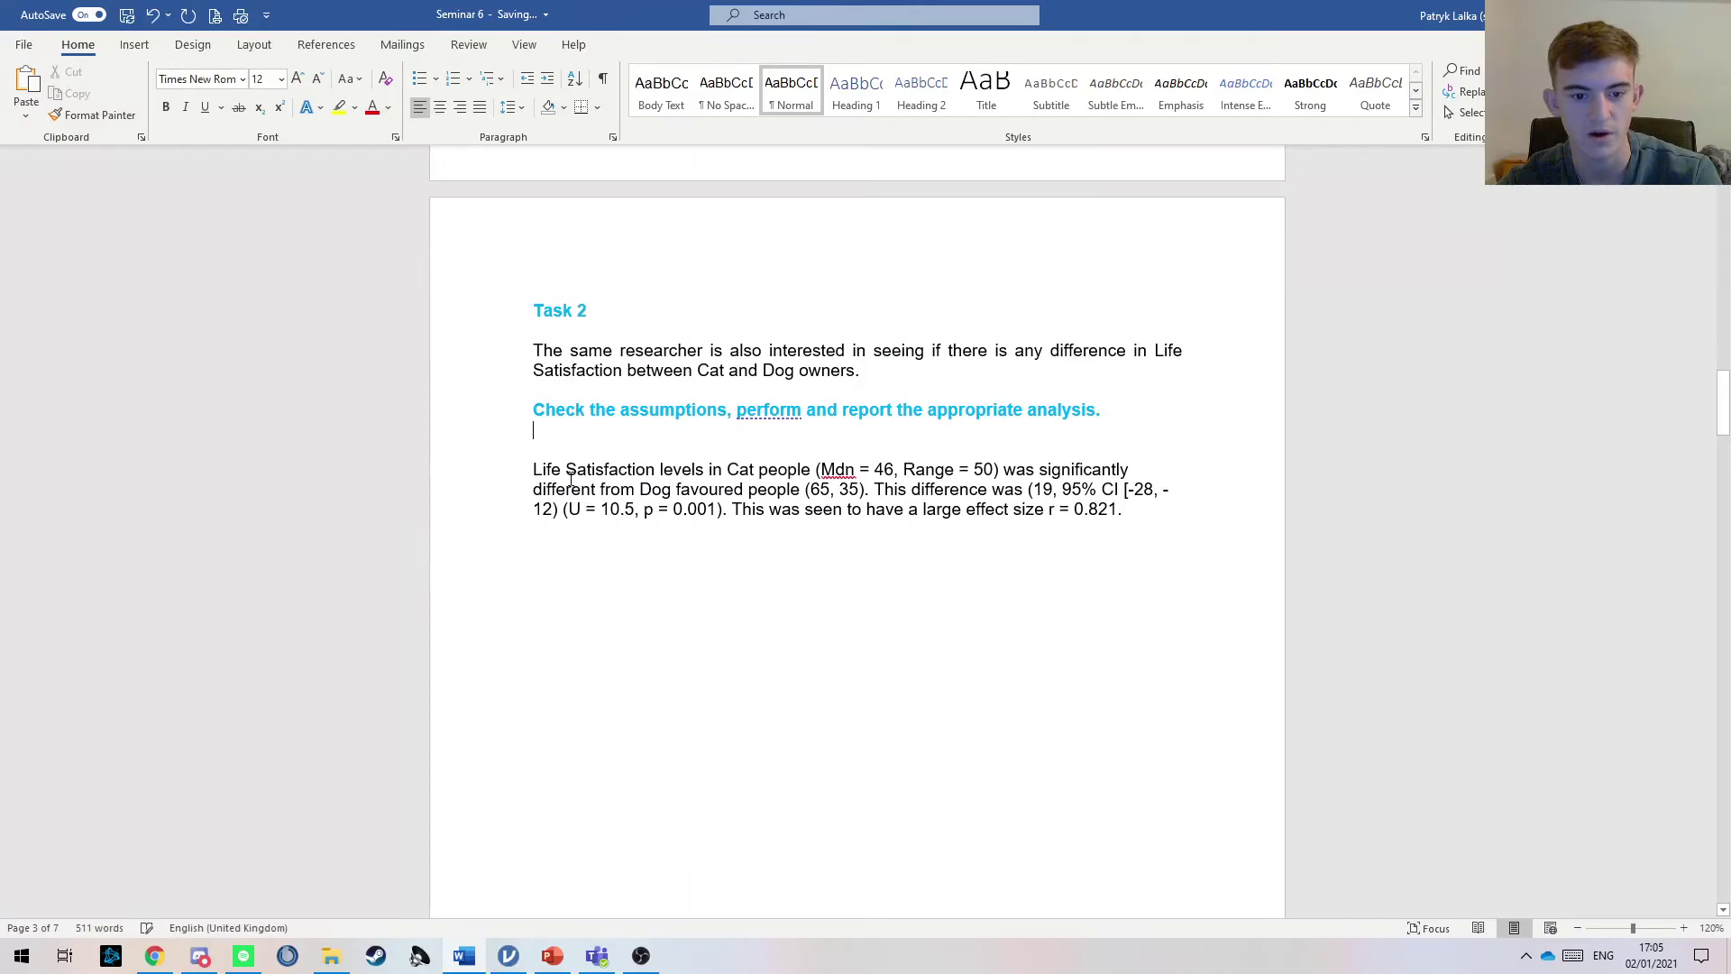
{"action": "left_click", "coordinate": [632, 560]}
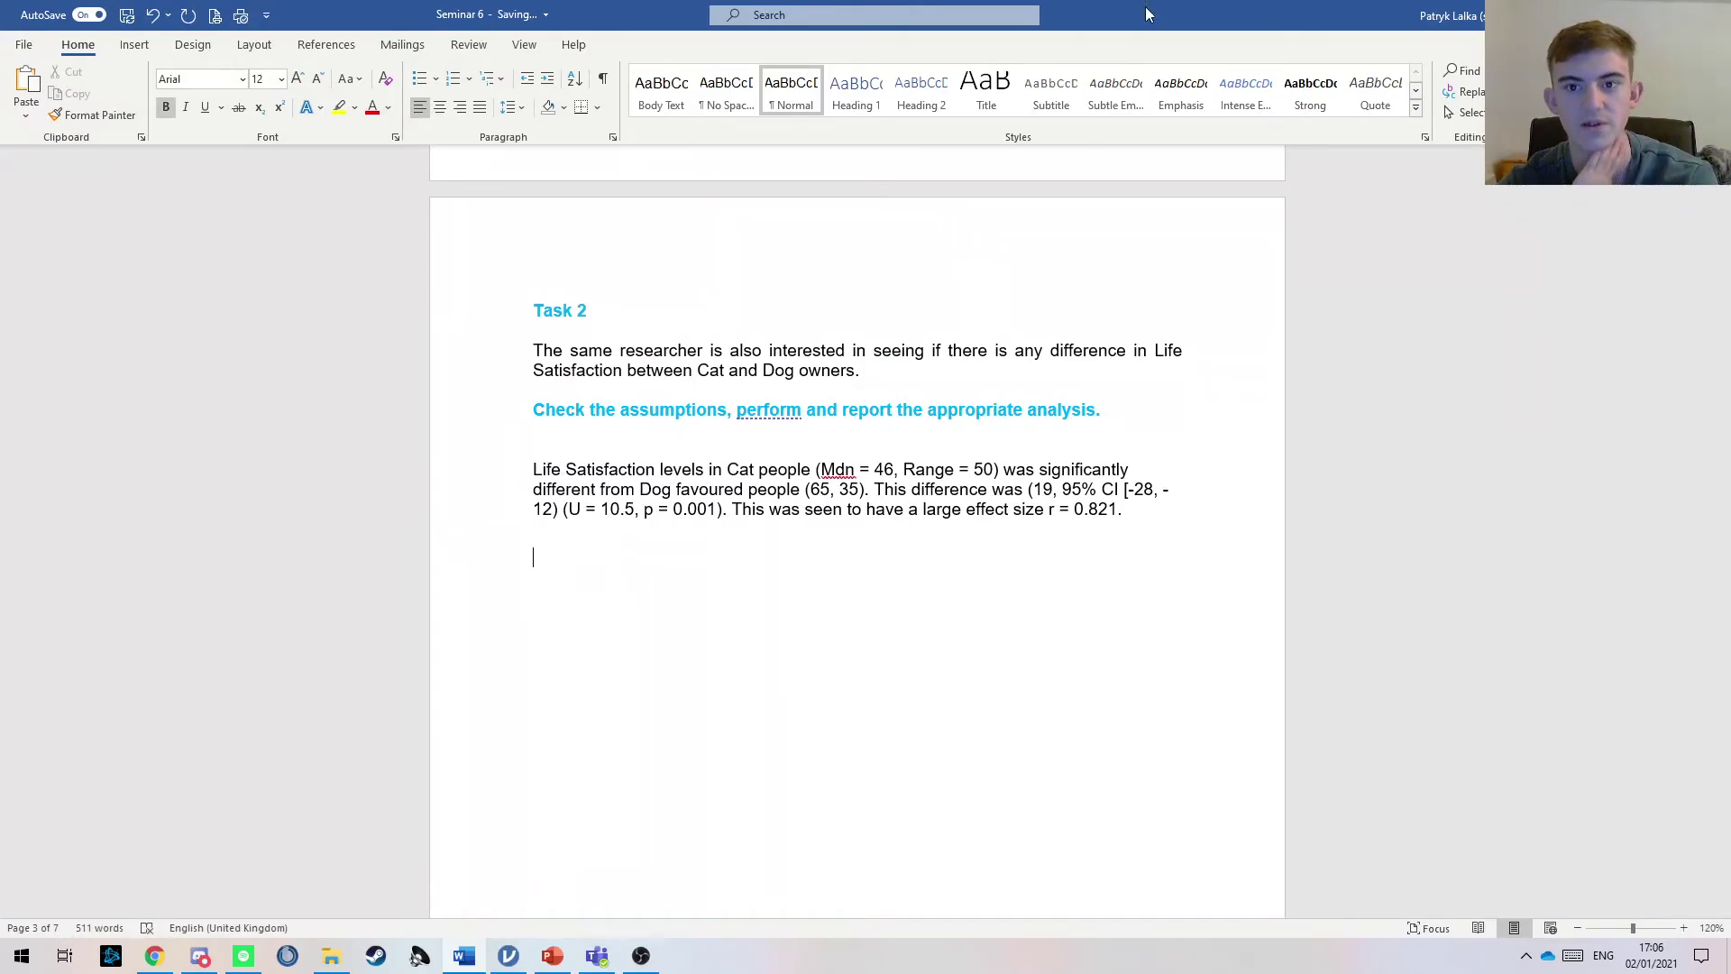
{"action": "left_click_drag", "start_coordinate": [1161, 33], "coordinate": [1727, 361]}
Step: Show jamovi's results alone in the left half and check the cat median and range in Word
{"action": "left_click", "coordinate": [271, 307]}
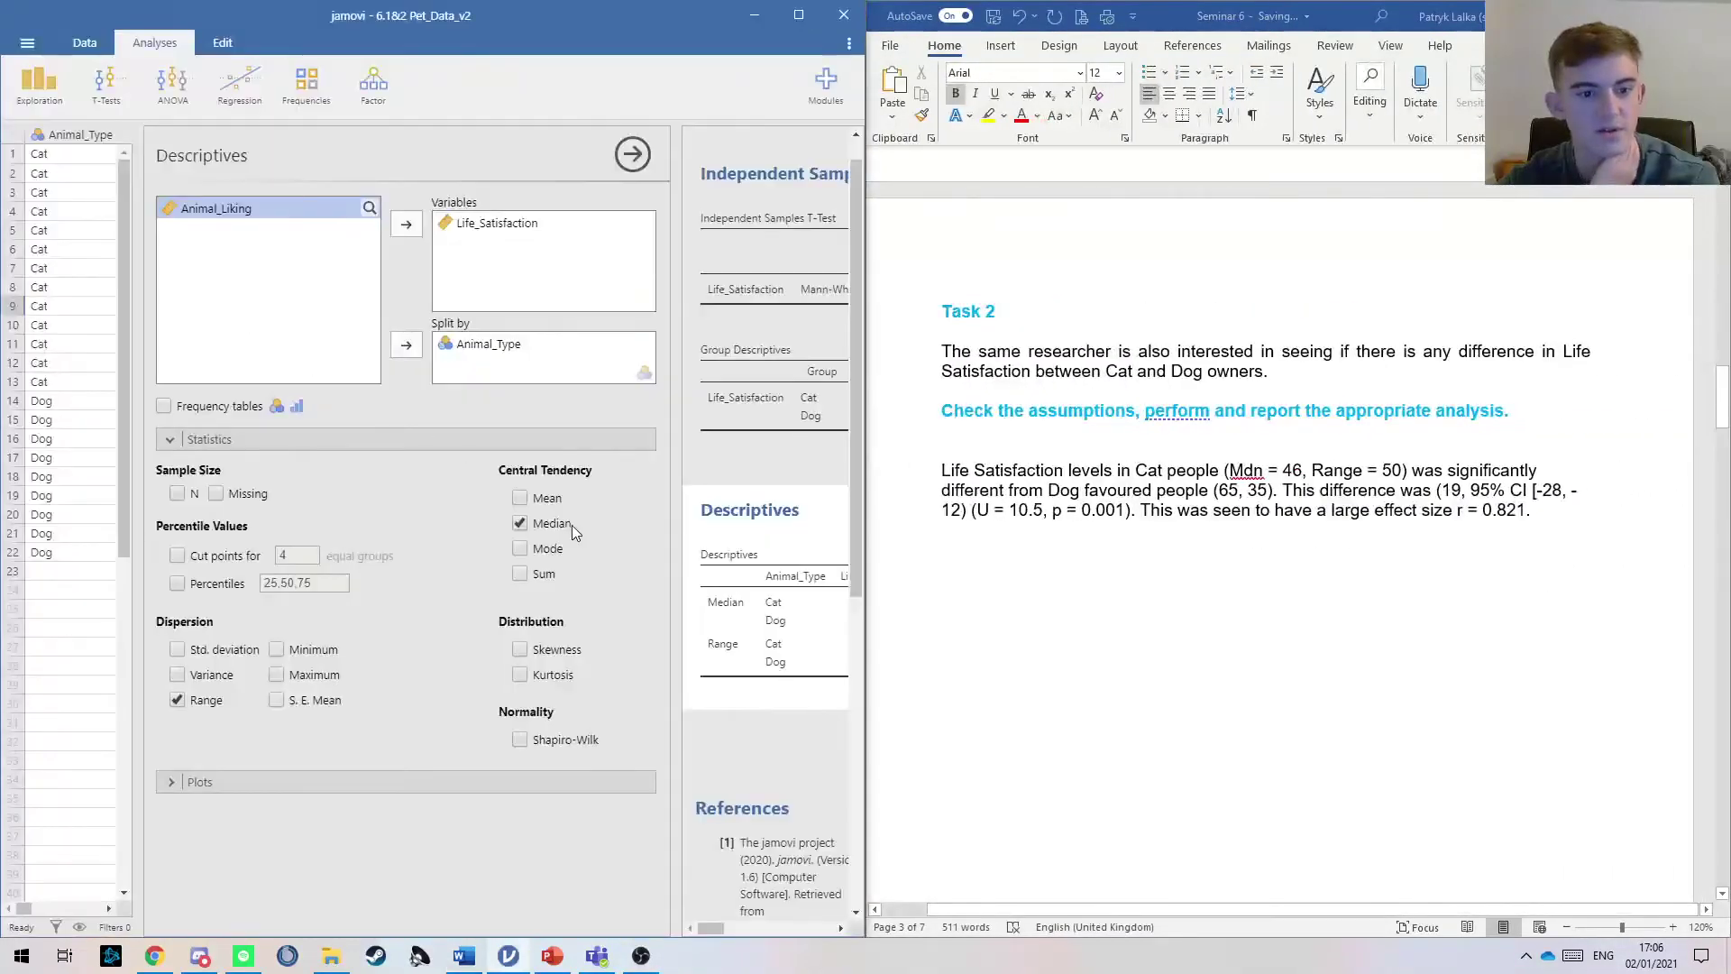
{"action": "left_click", "coordinate": [639, 161]}
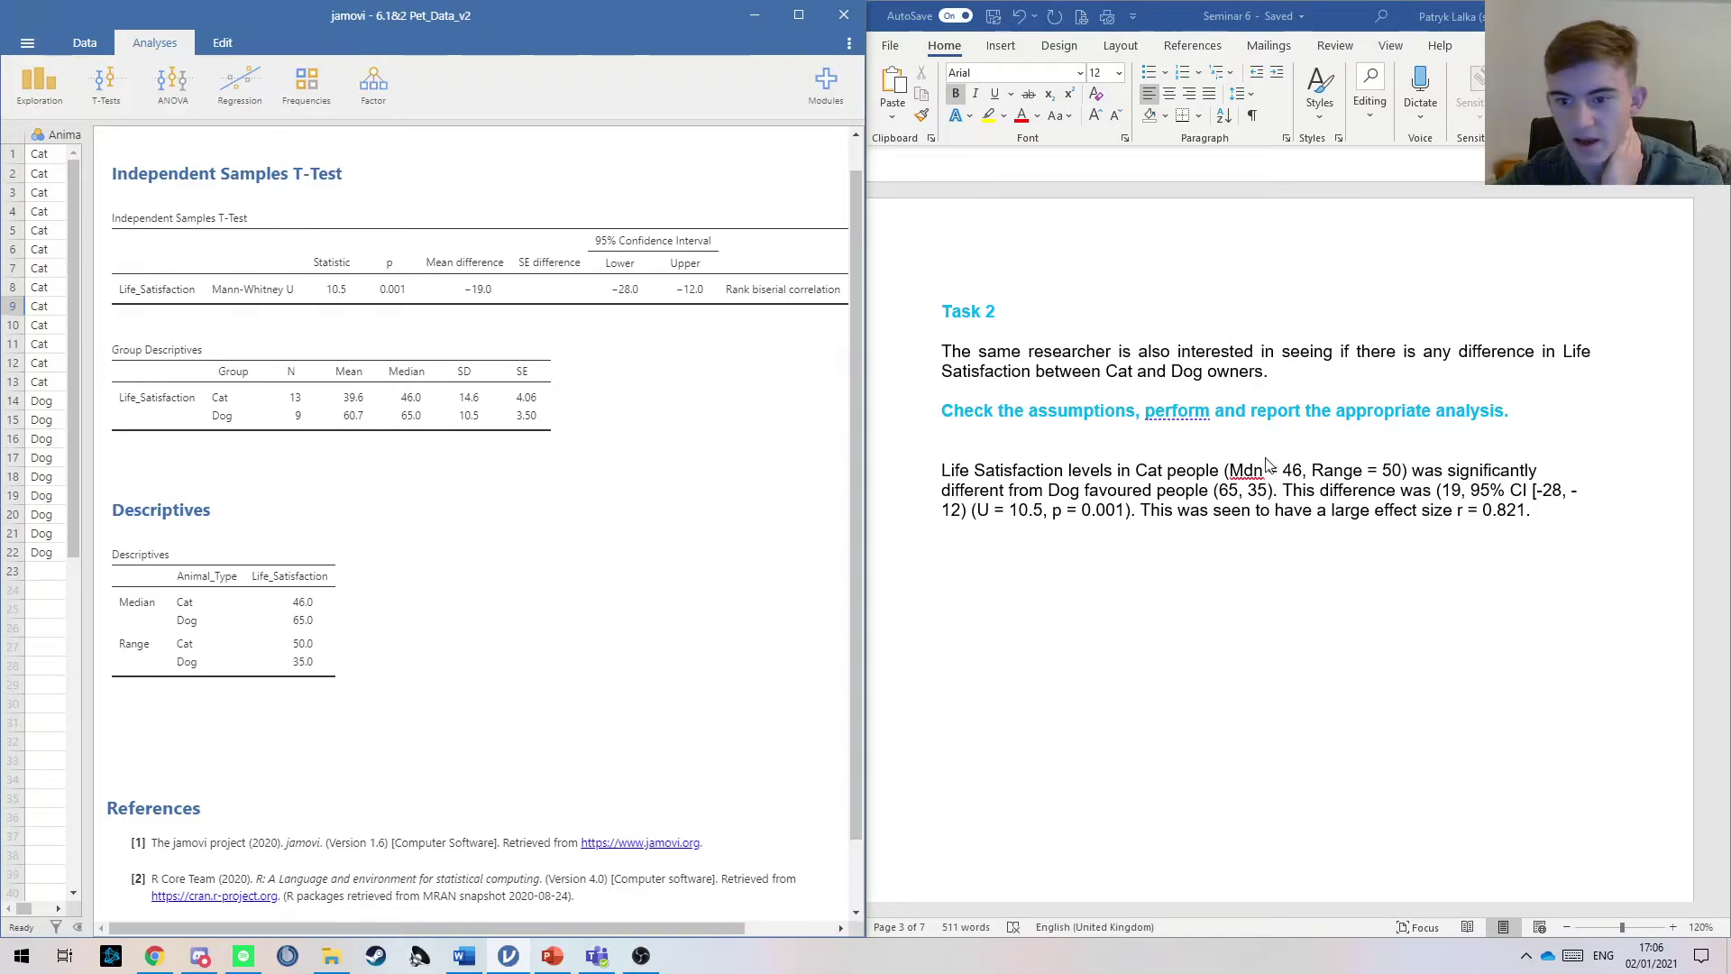
{"action": "left_click", "coordinate": [1425, 617]}
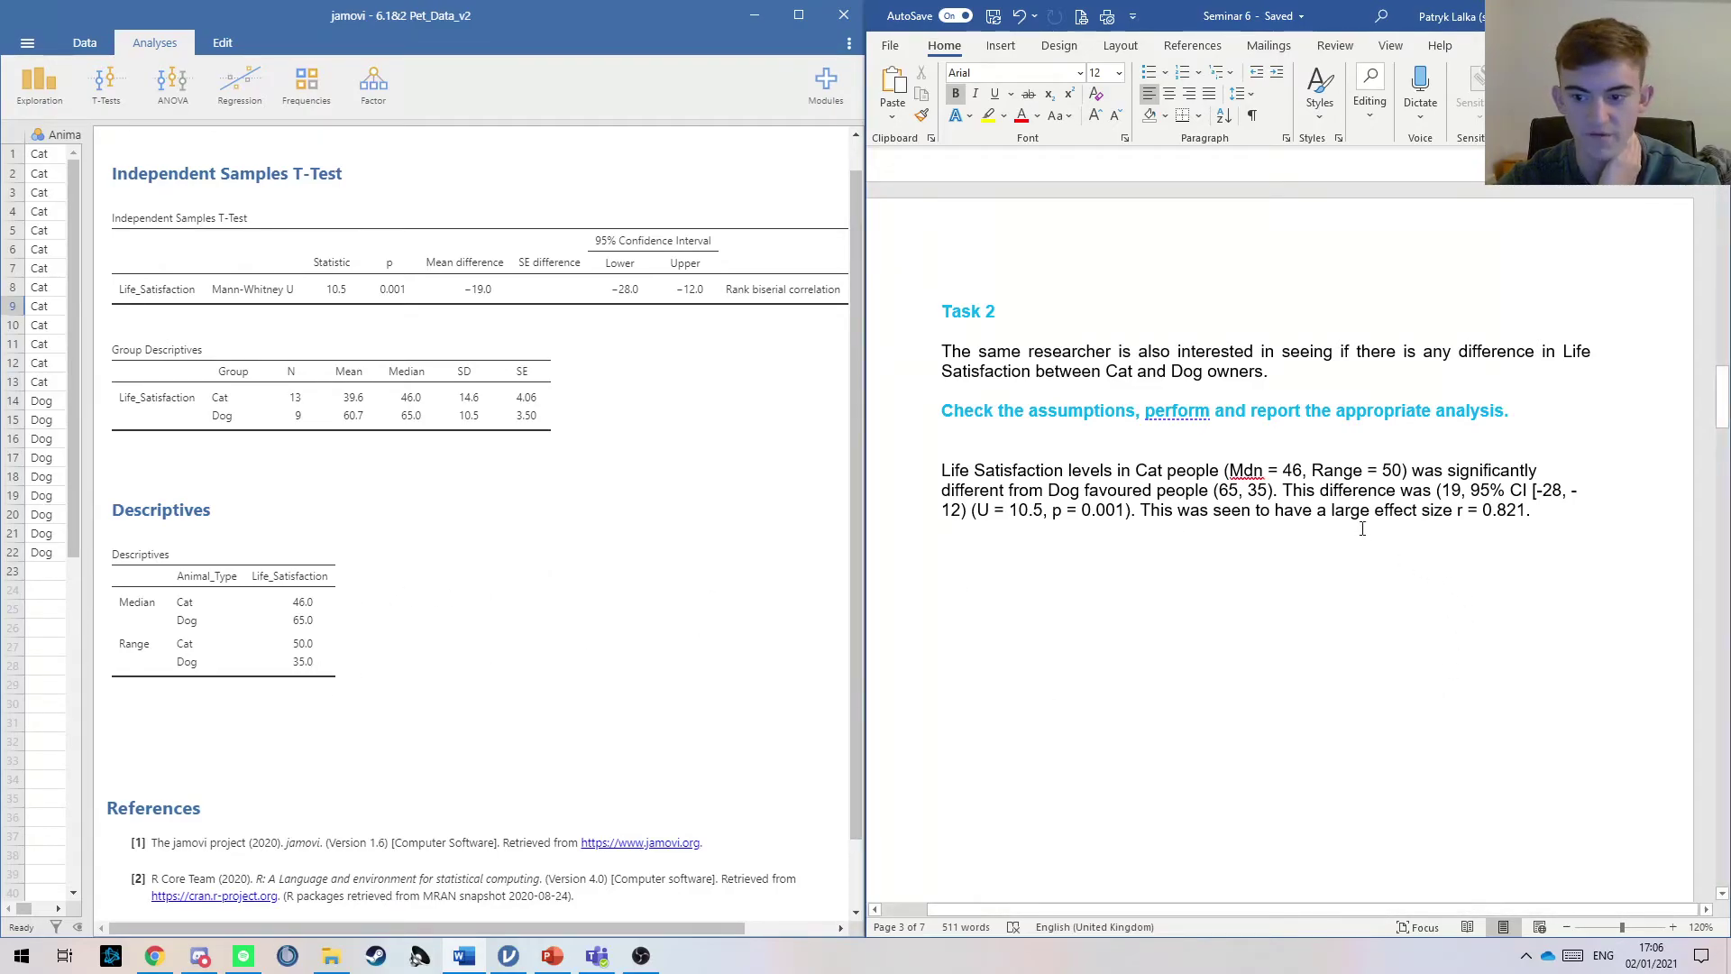
{"action": "left_click", "coordinate": [1229, 470]}
{"action": "left_click", "coordinate": [1384, 470], "text": "shift"}
{"action": "left_click", "coordinate": [1148, 558]}
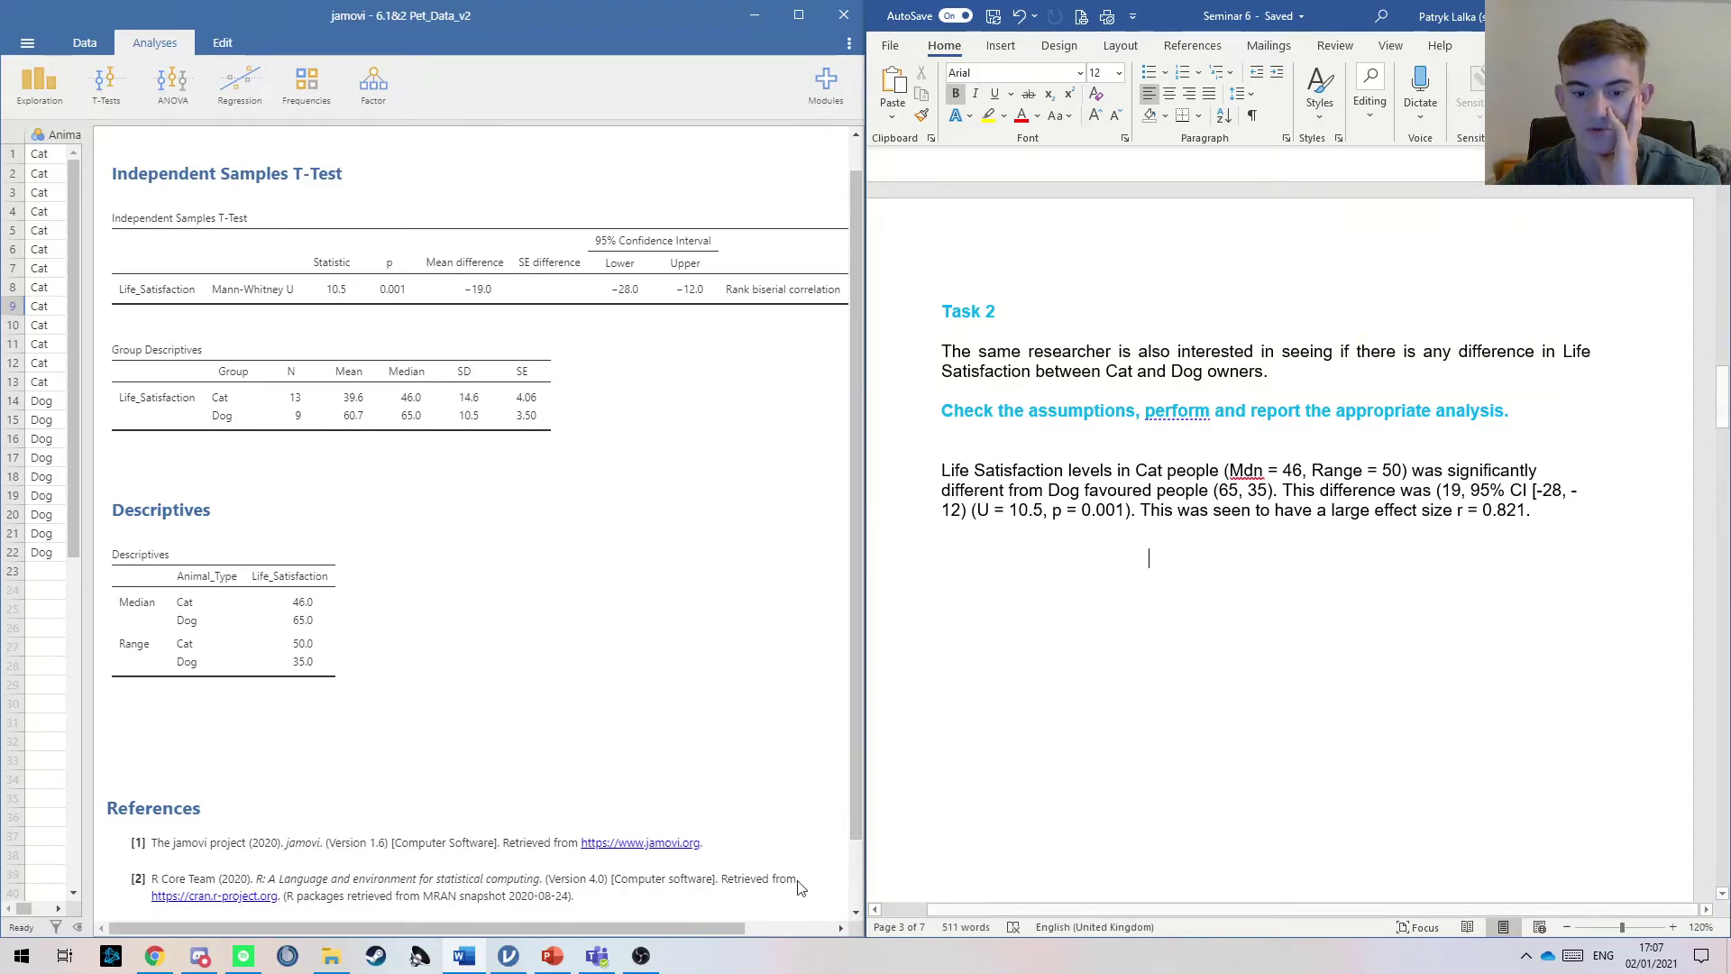
{"action": "left_click_drag", "start_coordinate": [740, 927], "coordinate": [891, 936]}
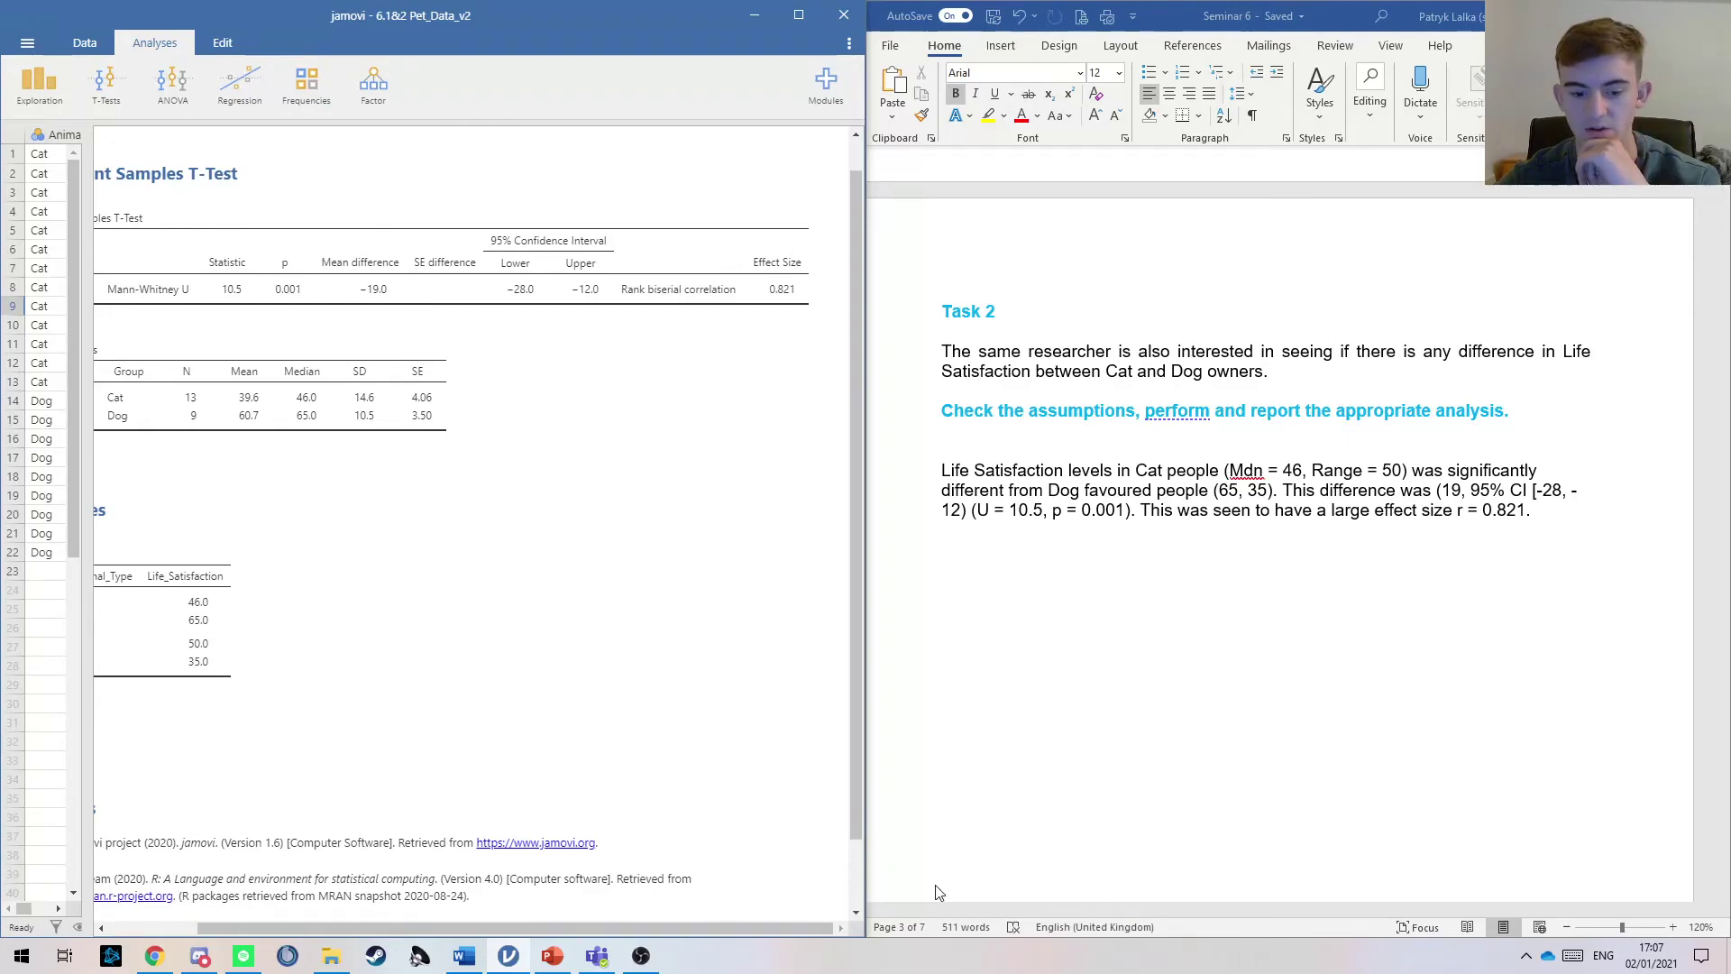
{"action": "left_click_drag", "start_coordinate": [582, 927], "coordinate": [493, 911]}
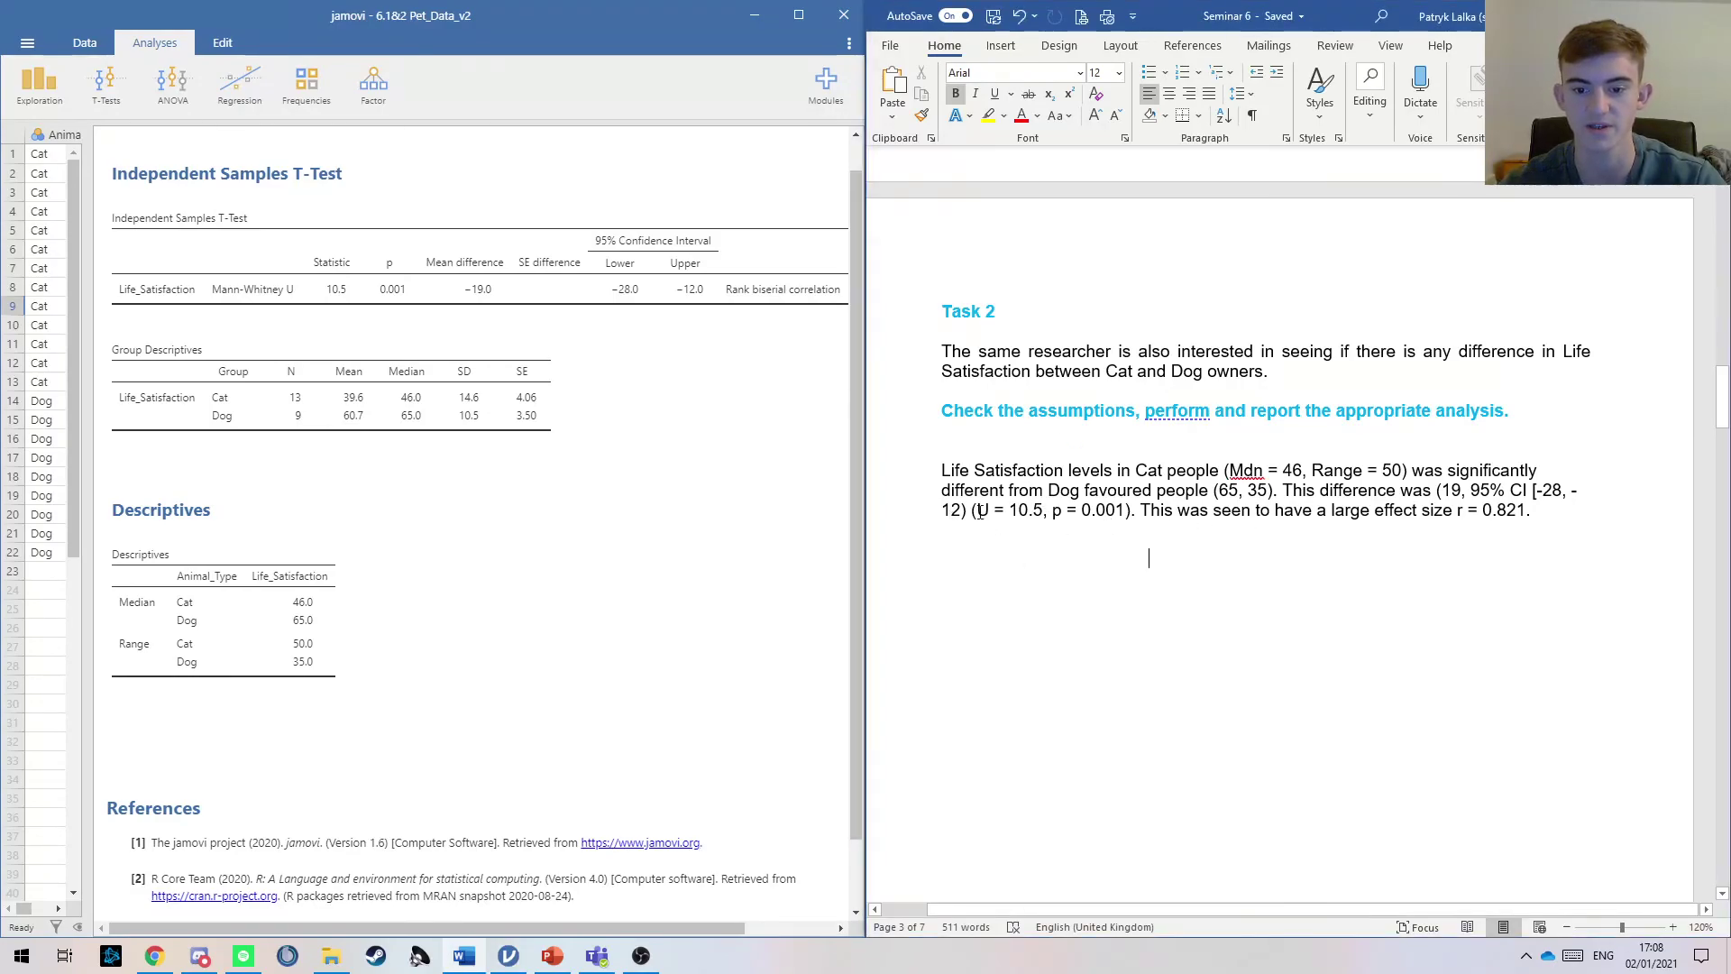
{"action": "left_click_drag", "start_coordinate": [975, 510], "coordinate": [1042, 514]}
{"action": "left_click", "coordinate": [1065, 591]}
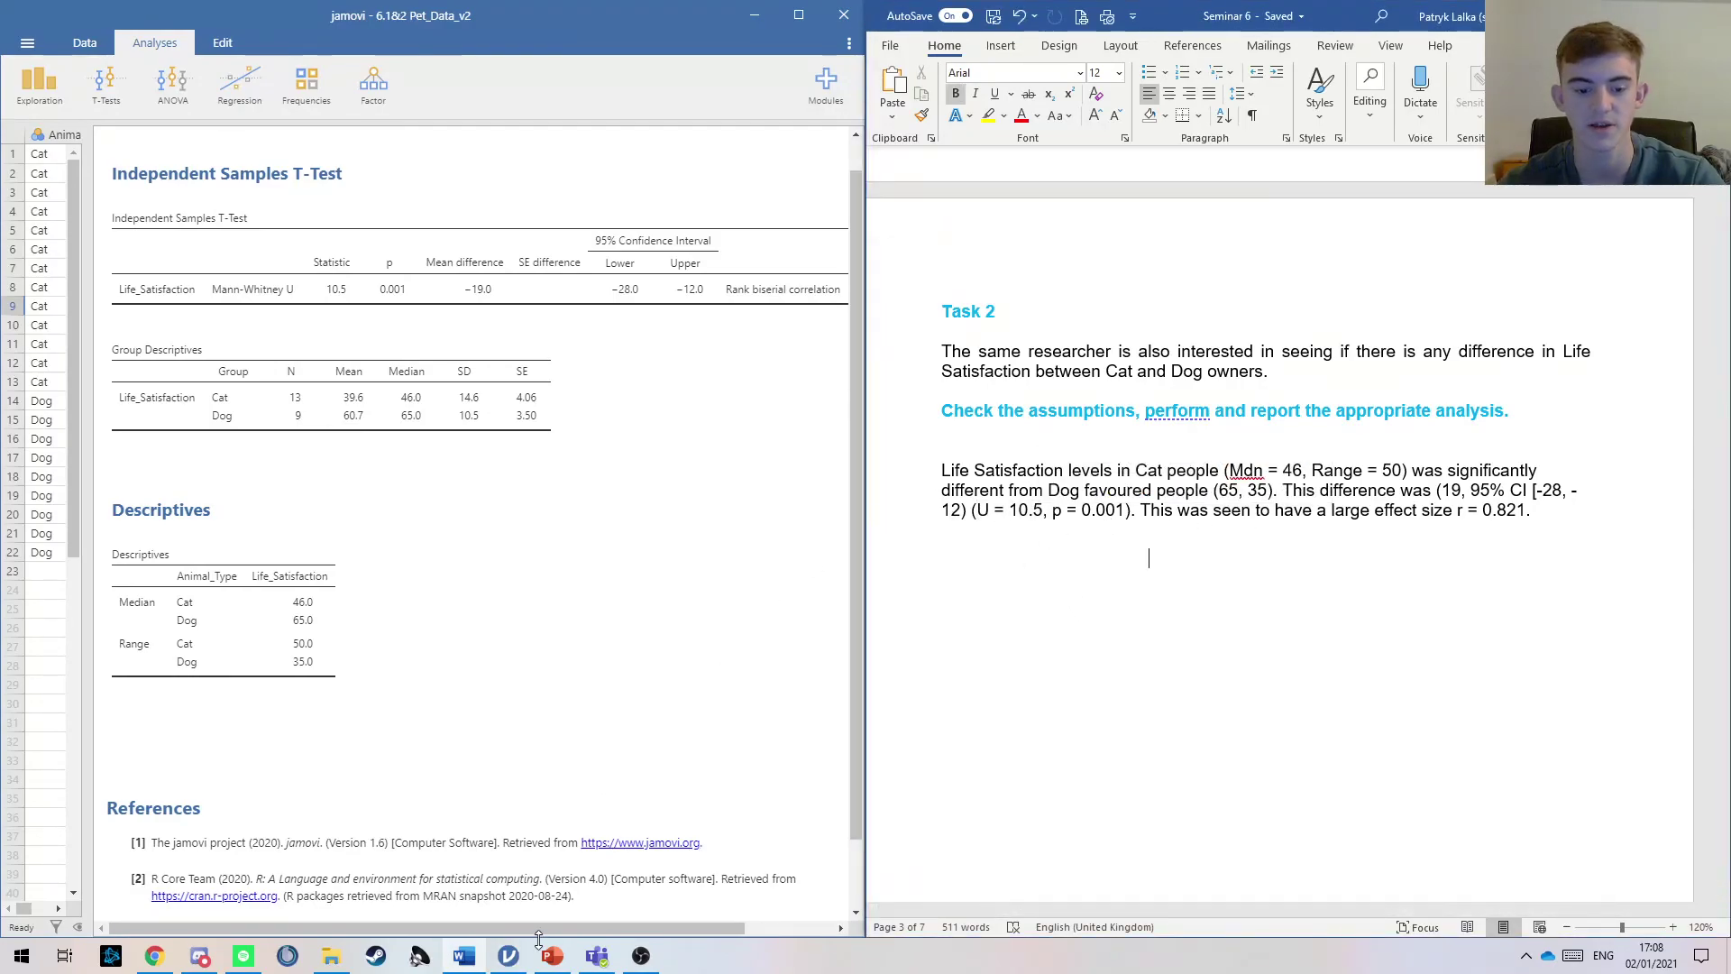